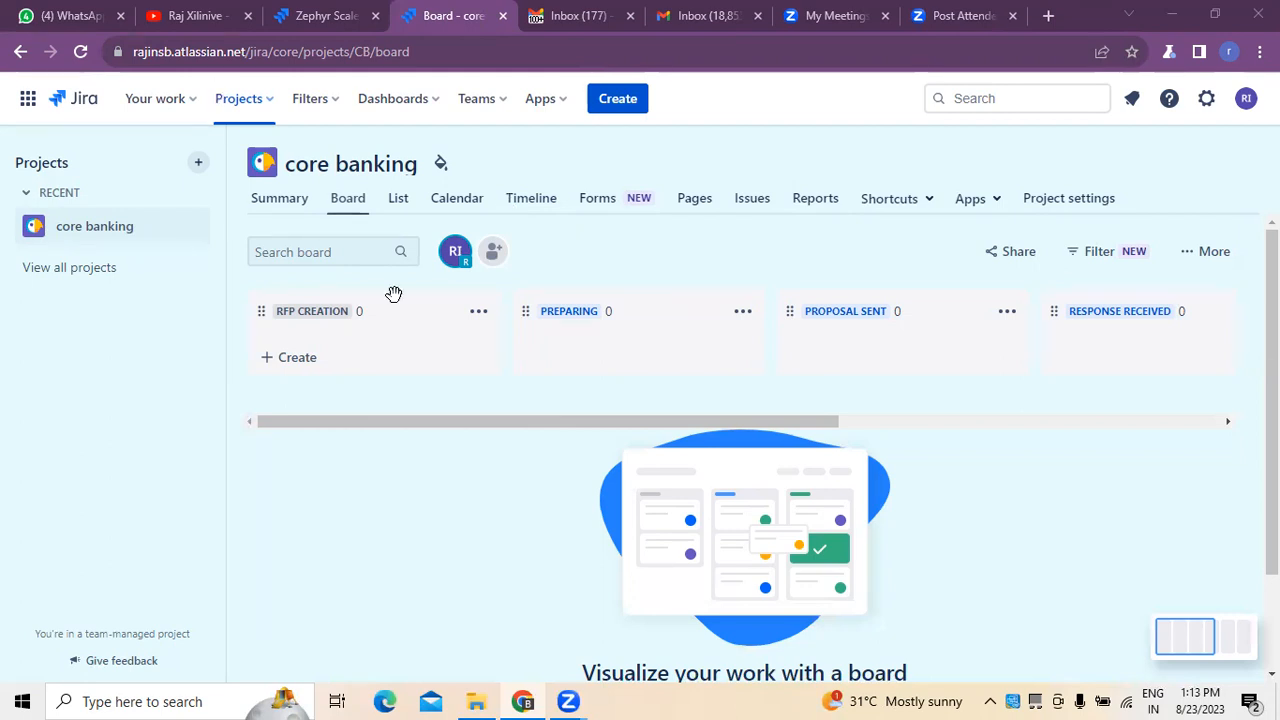
Rename the board's RFP Creation column to "core Banking".
click(370, 314)
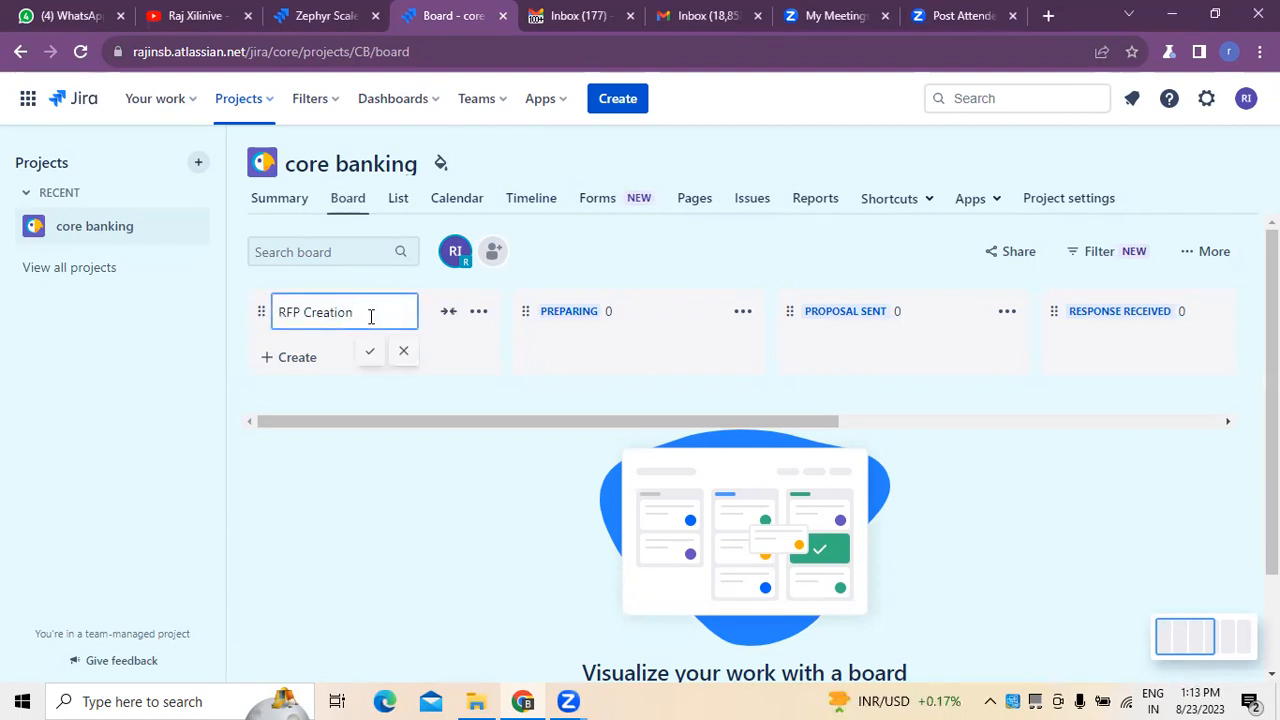
key(BackSpace)
key(BackSpace)
key(BackSpace)
key(BackSpace)
key(BackSpace)
key(BackSpace)
key(BackSpace)
key(BackSpace)
key(BackSpace)
key(BackSpace)
key(BackSpace)
key(BackSpace)
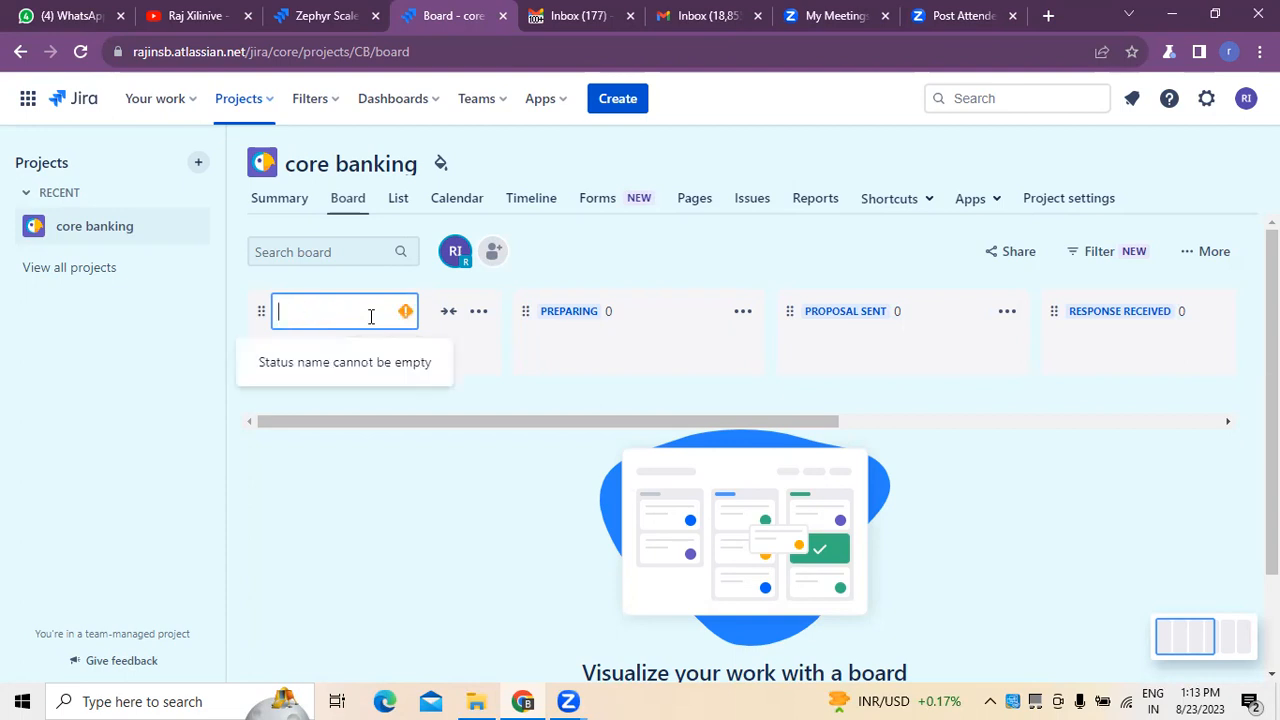
text(core d)
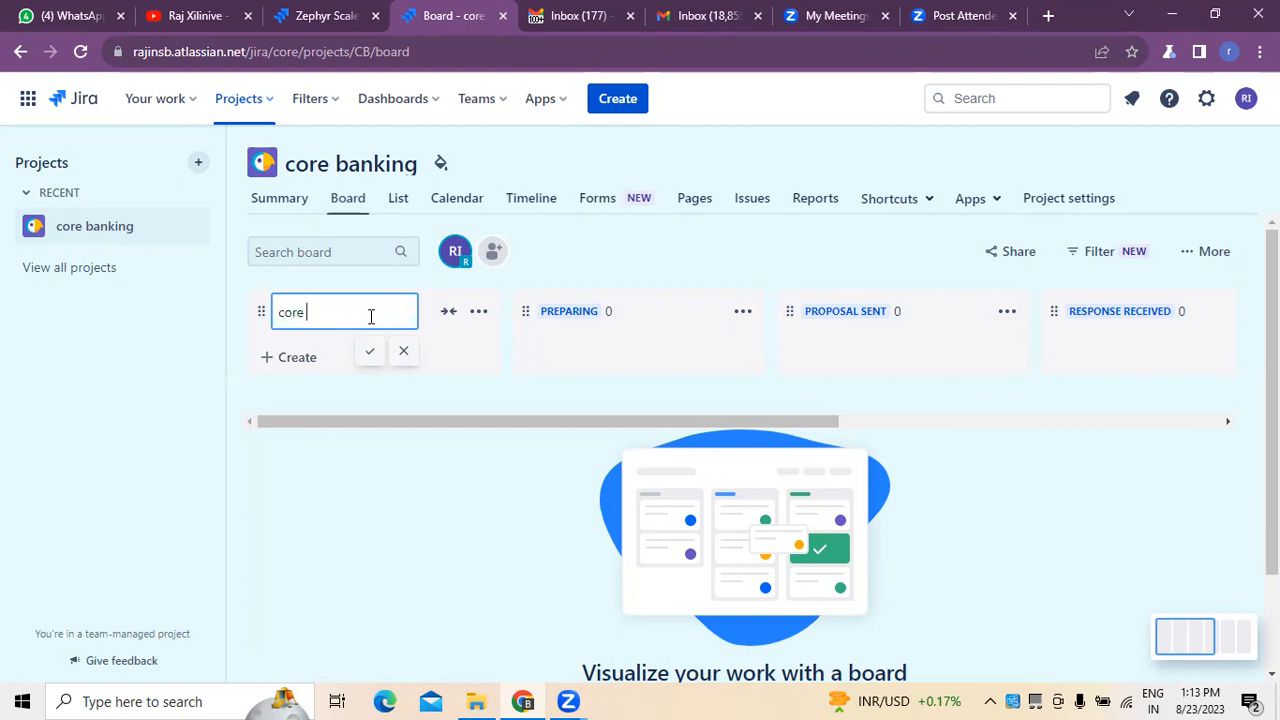
key(BackSpace)
text(Banking)
click(370, 351)
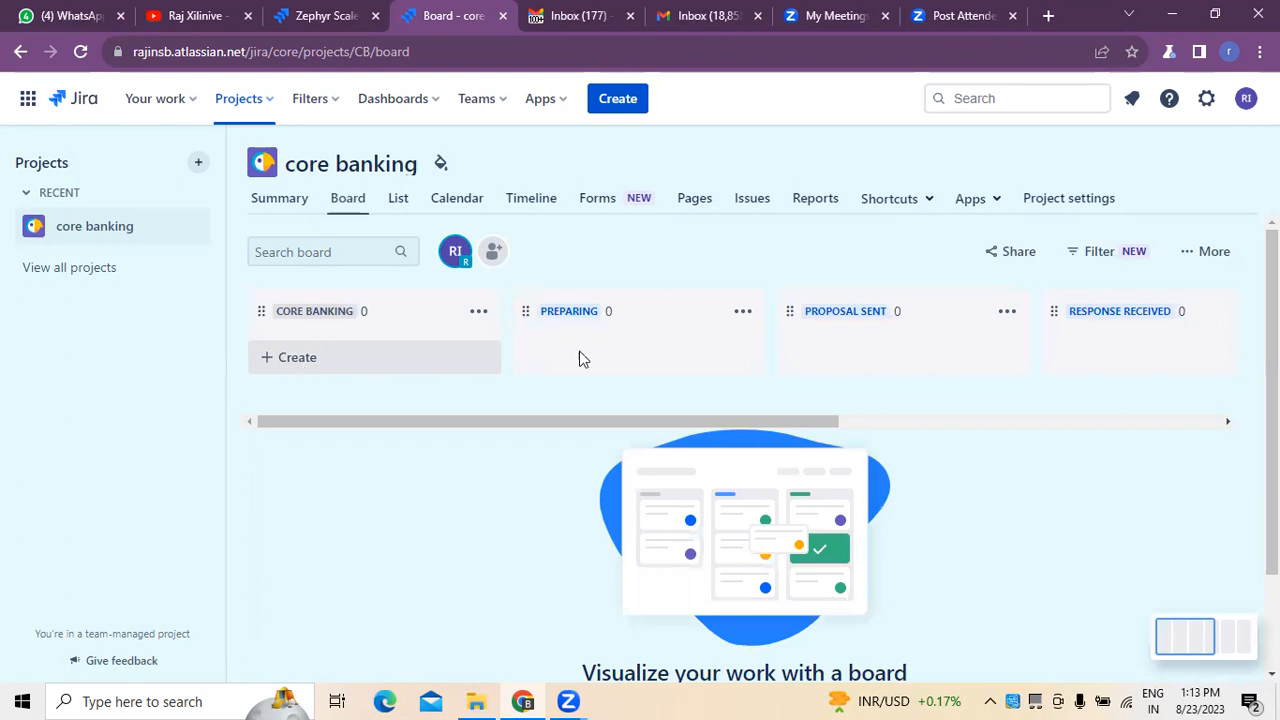
click(743, 314)
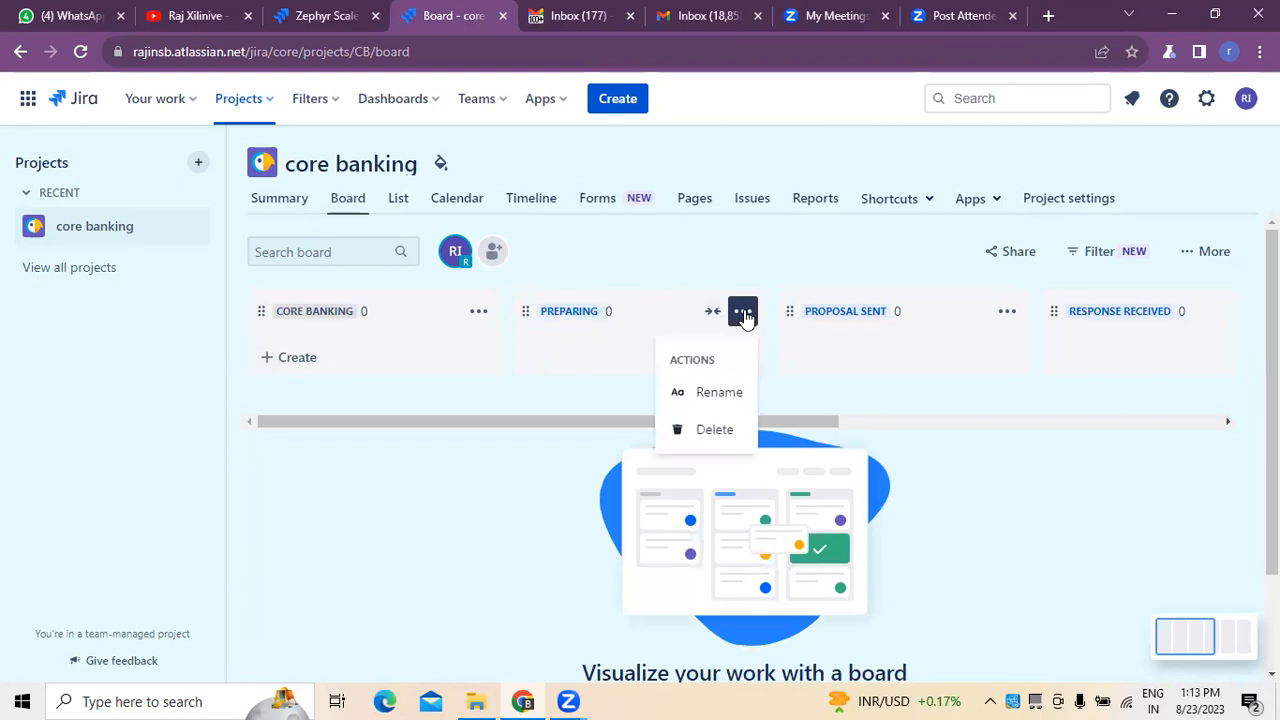
click(521, 393)
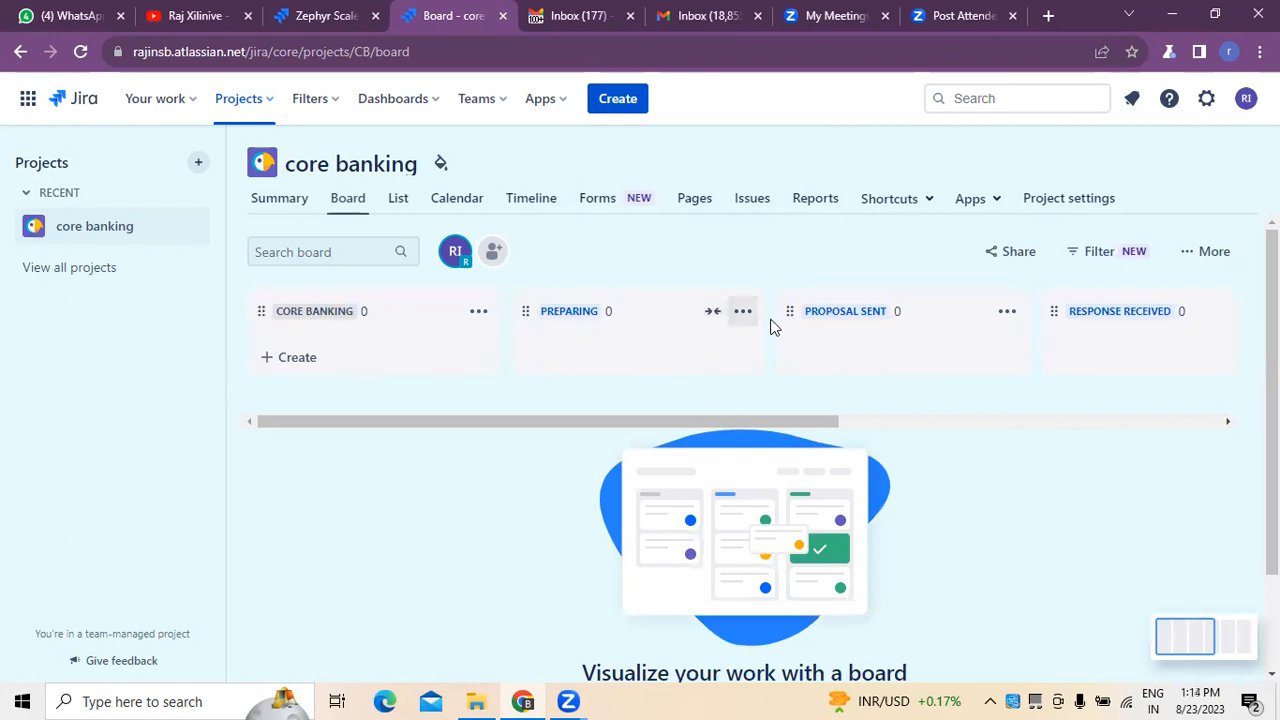
click(1006, 313)
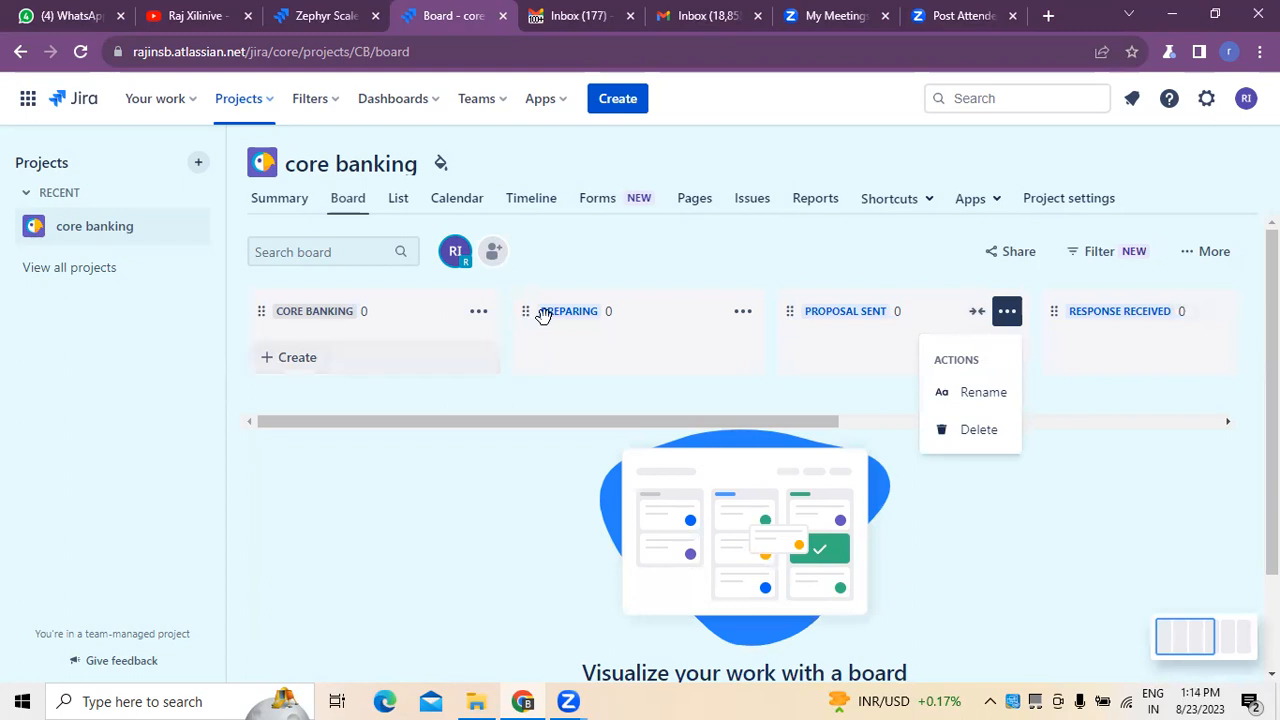
click(745, 320)
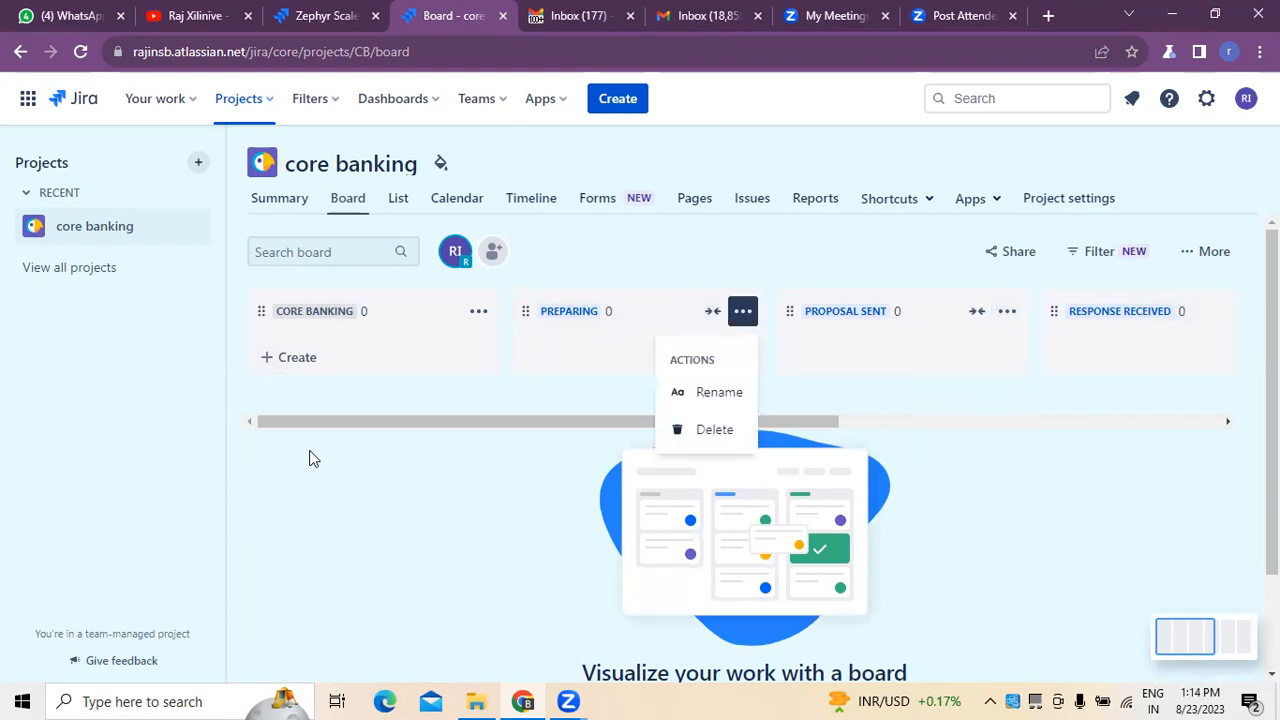
click(325, 536)
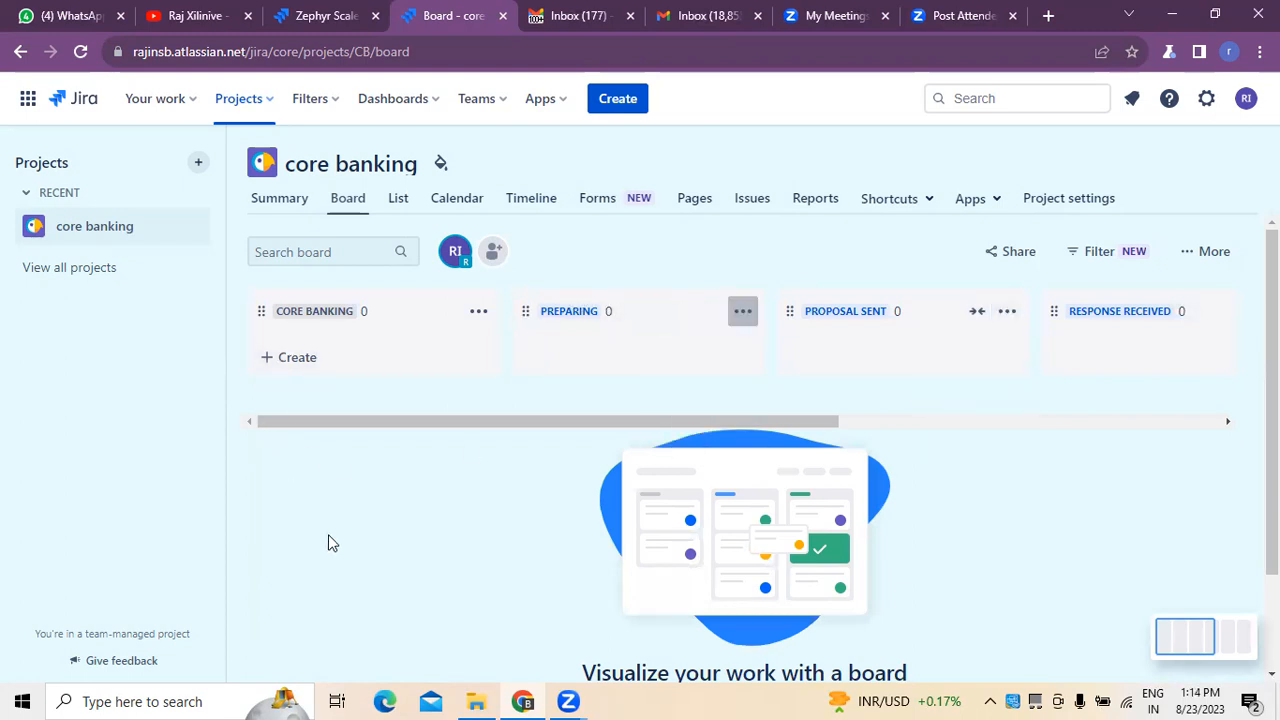
Create a task titled "Introduction / Background" in the core Banking column.
click(311, 366)
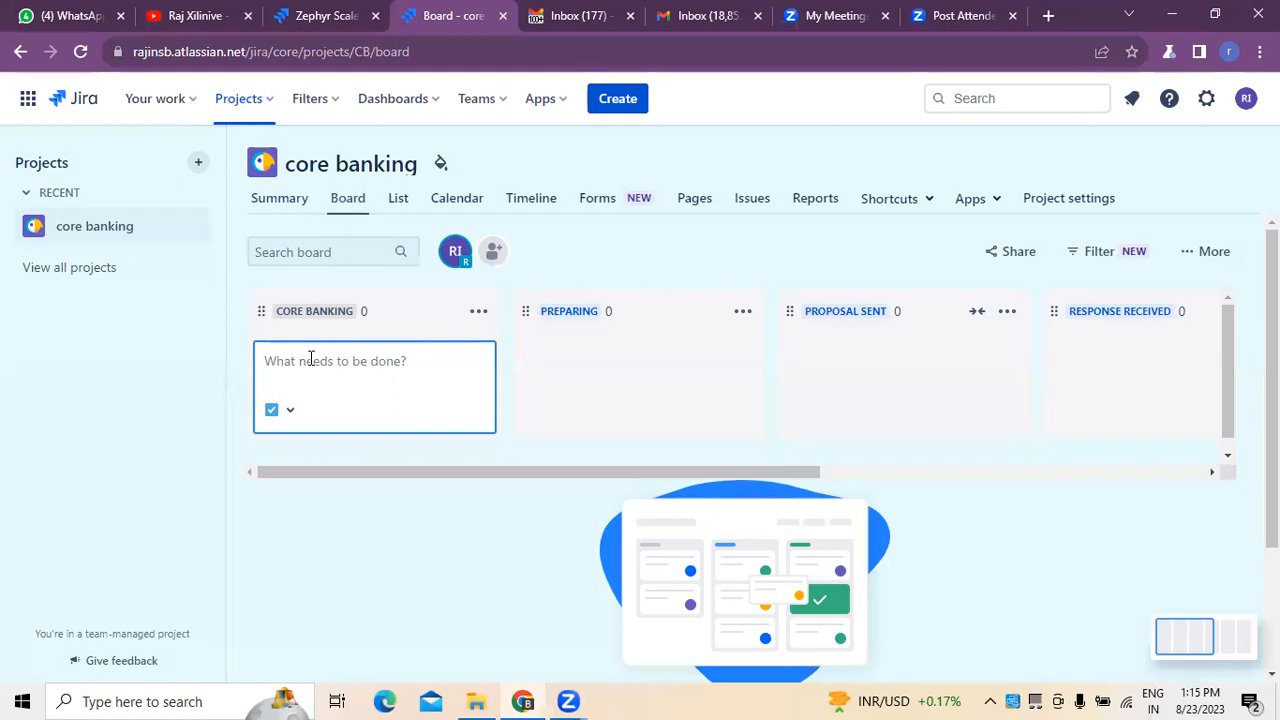
text(In)
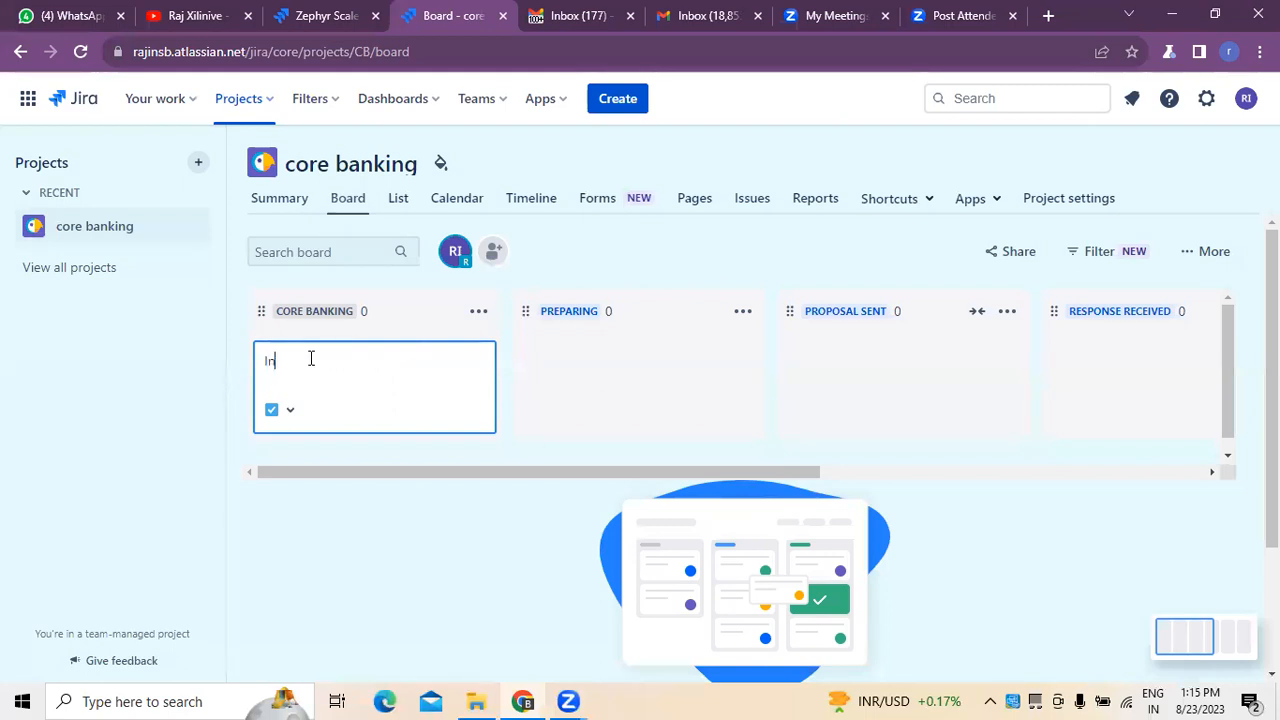
text(troductio)
key(BackSpace)
key(BackSpace)
key(BackSpace)
key(BackSpace)
key(BackSpace)
key(BackSpace)
text(duction /)
text( Bckground)
key(BackSpace)
key(BackSpace)
key(BackSpace)
key(BackSpace)
key(BackSpace)
key(BackSpace)
key(BackSpace)
key(BackSpace)
text(ackground)
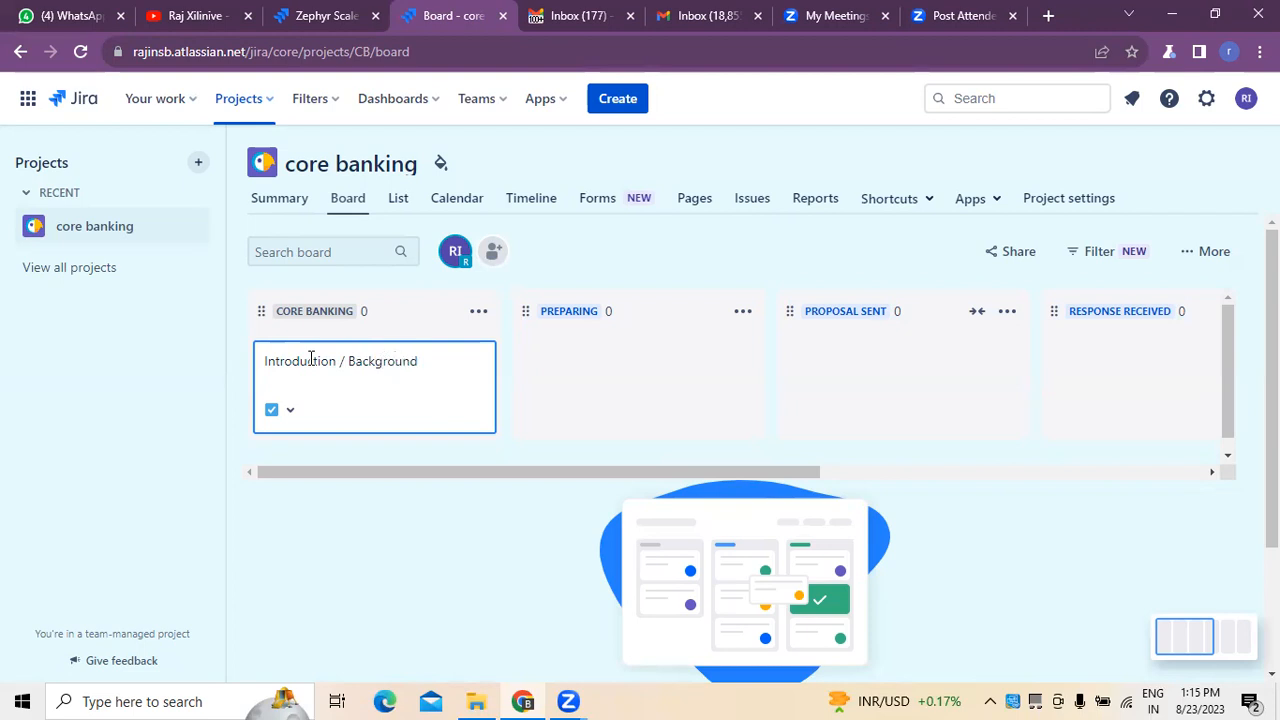
key(Return)
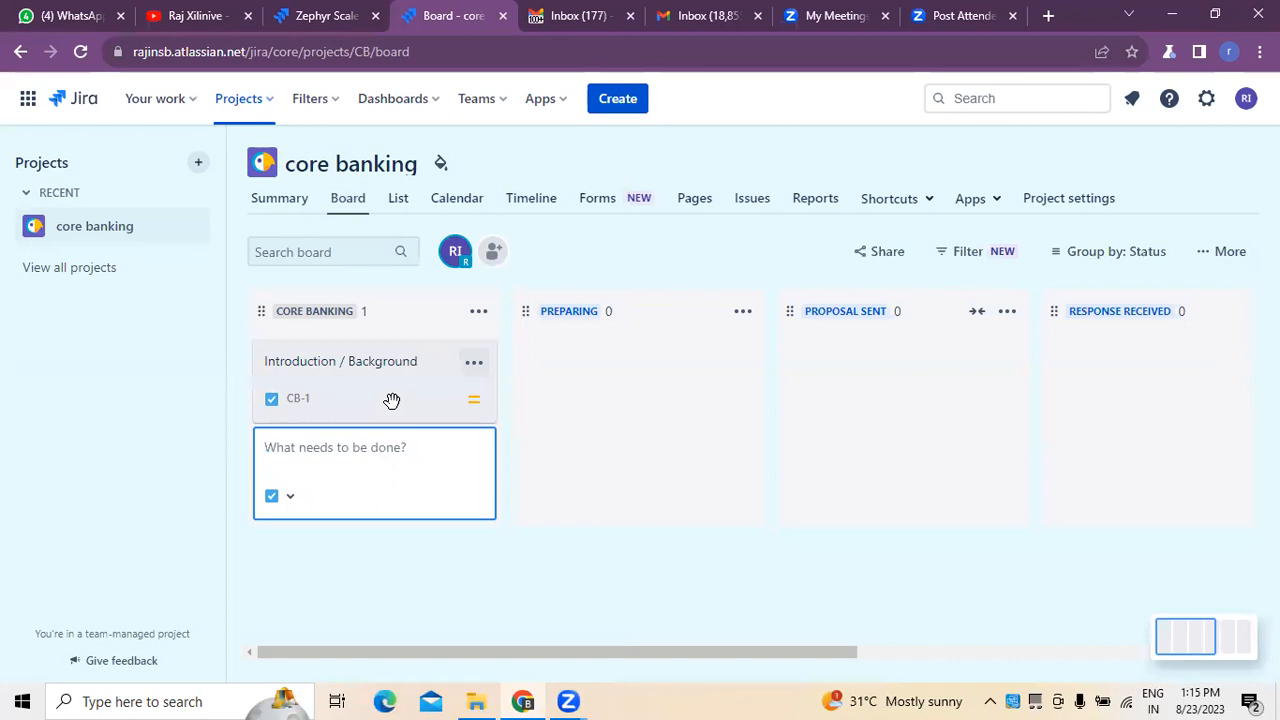
Add a second task titled "scope of work" to the core Banking column.
text(sc)
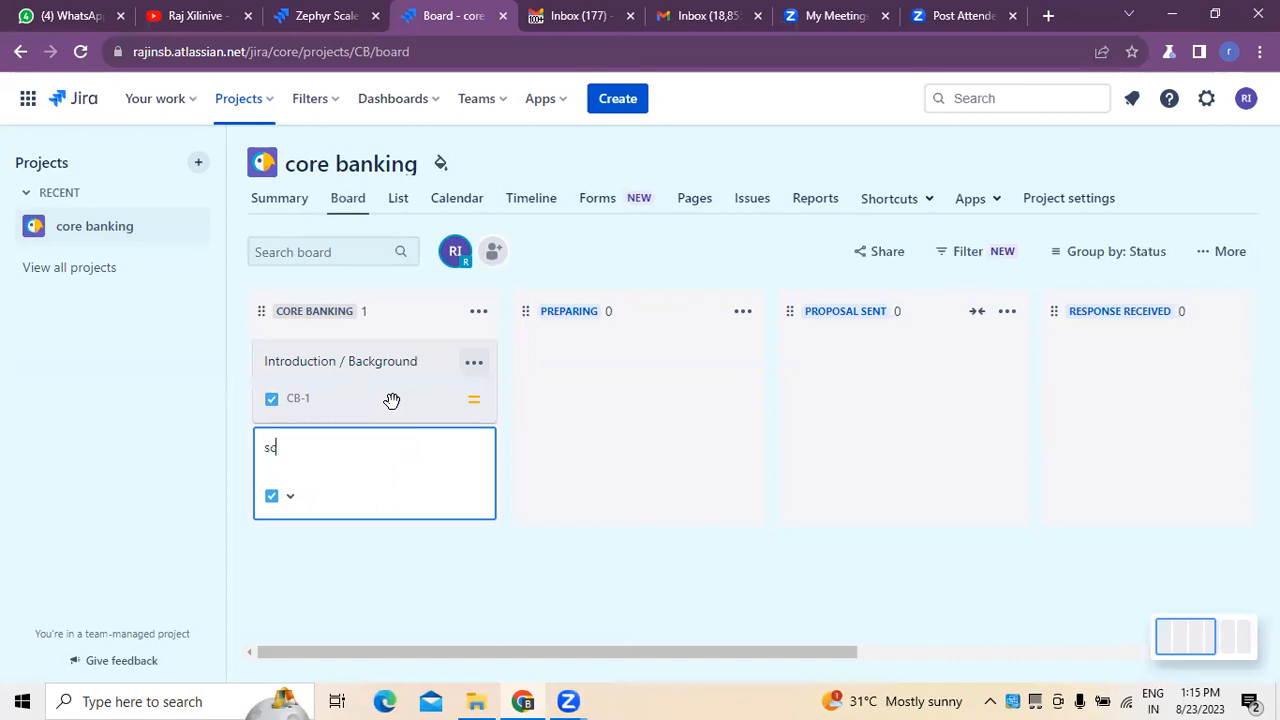
text(ope of work)
key(Return)
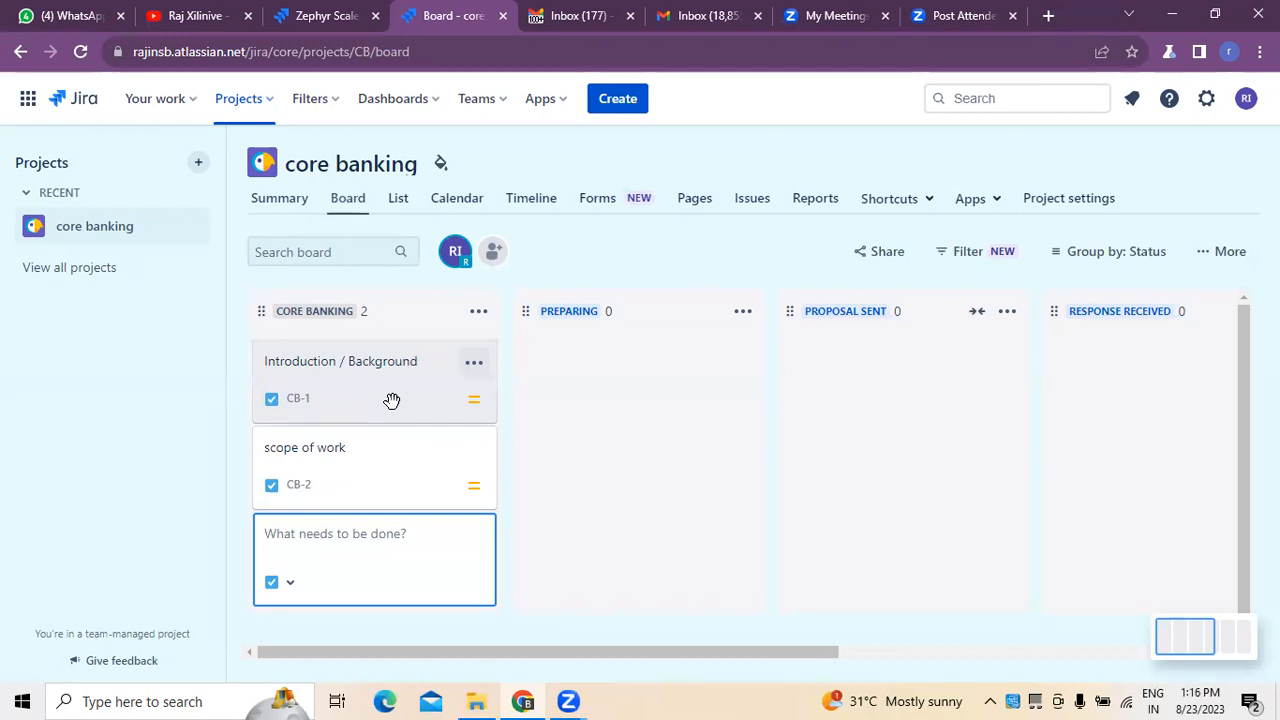
Add a task titled "Technical Requirements" below scope of work, correcting the spelling of "Technical" before saving it.
text(Techncial Requirements)
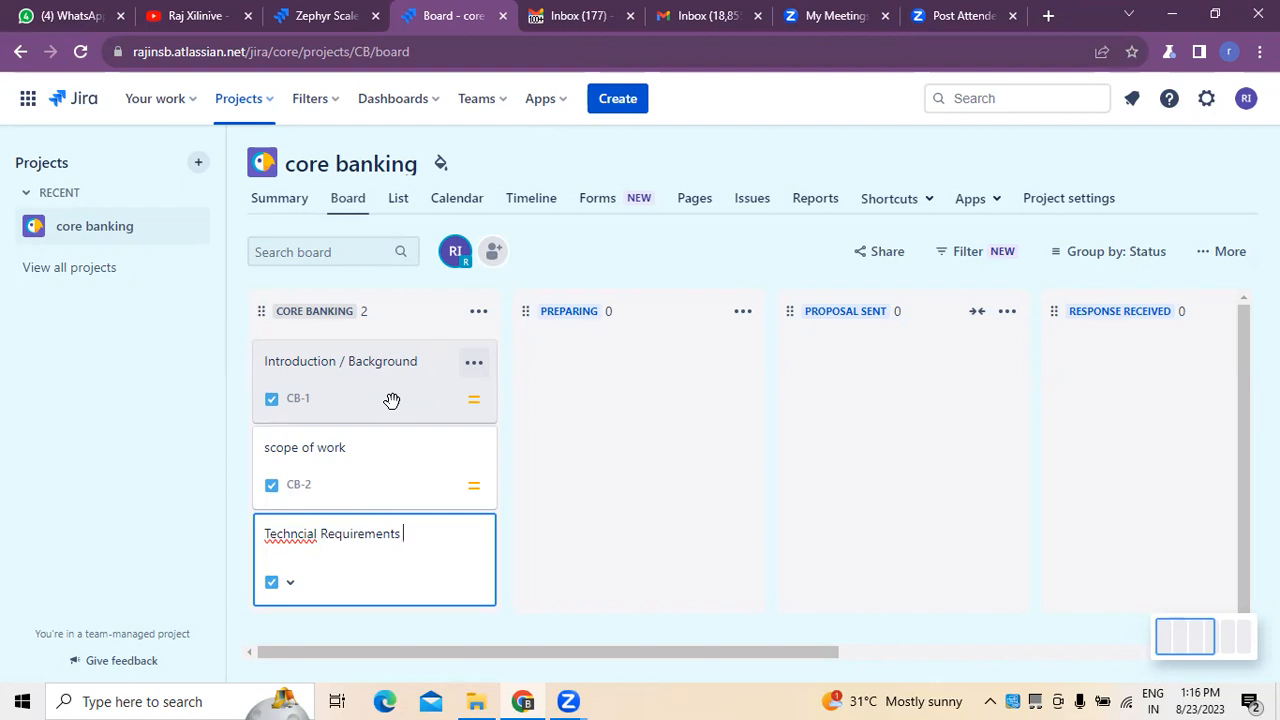
double_click(289, 534)
right_click(289, 530)
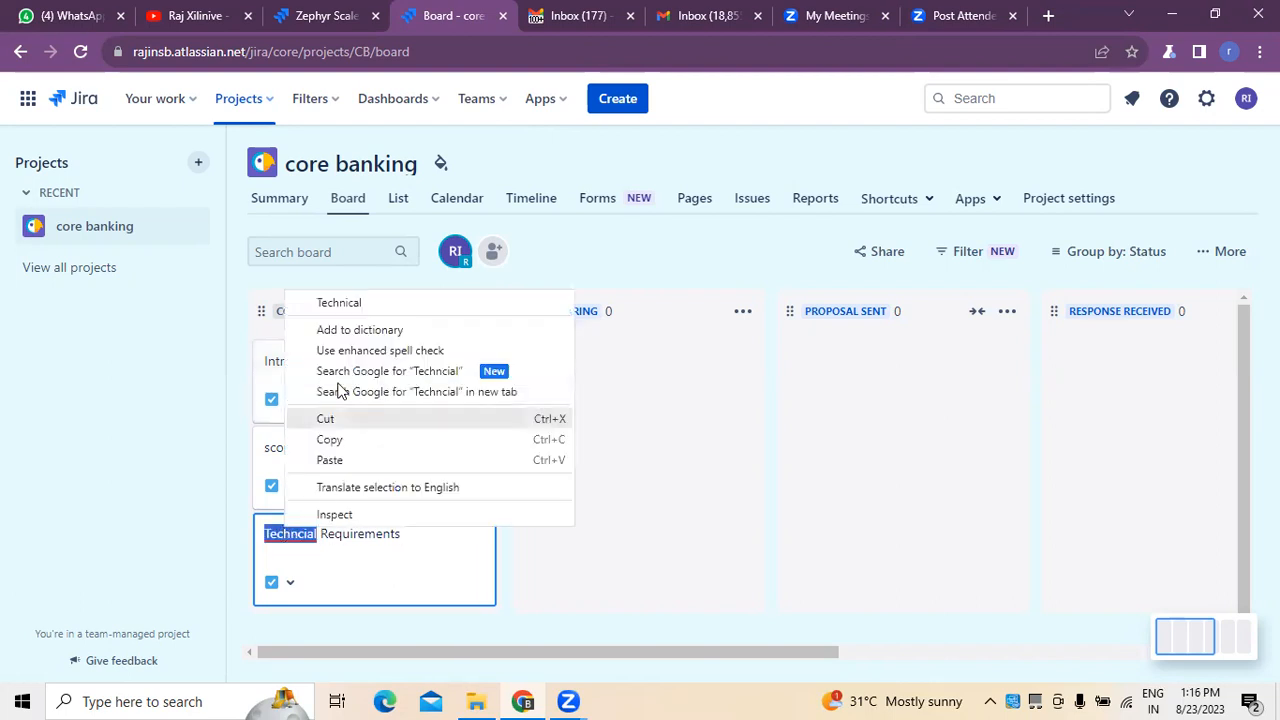
click(340, 304)
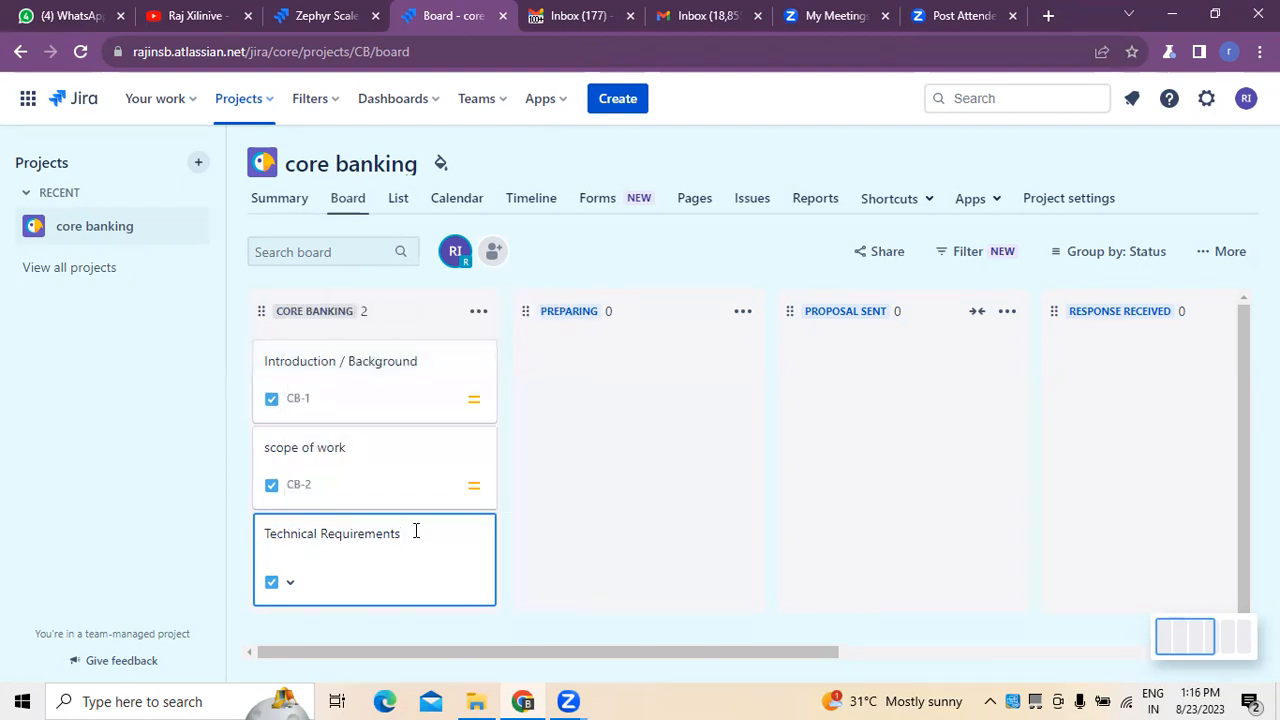
key(Return)
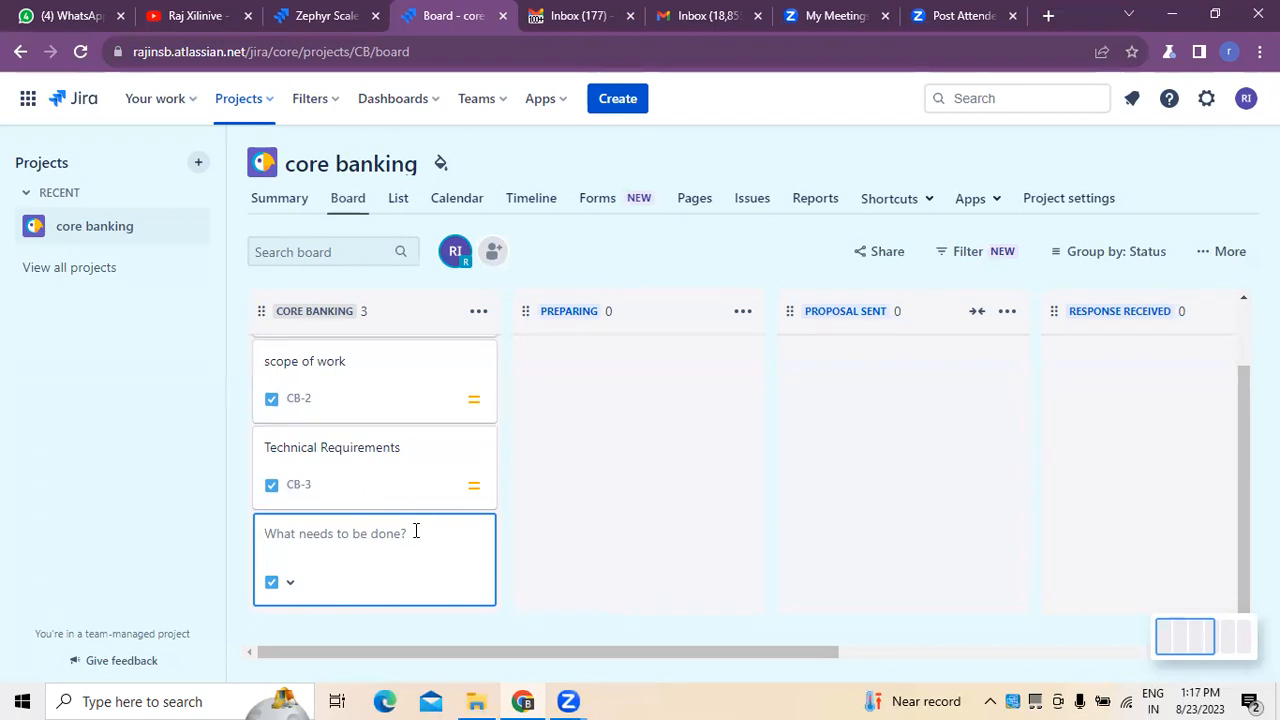
Add a task titled "commercial Requirements" to the core Banking column.
text(commemr)
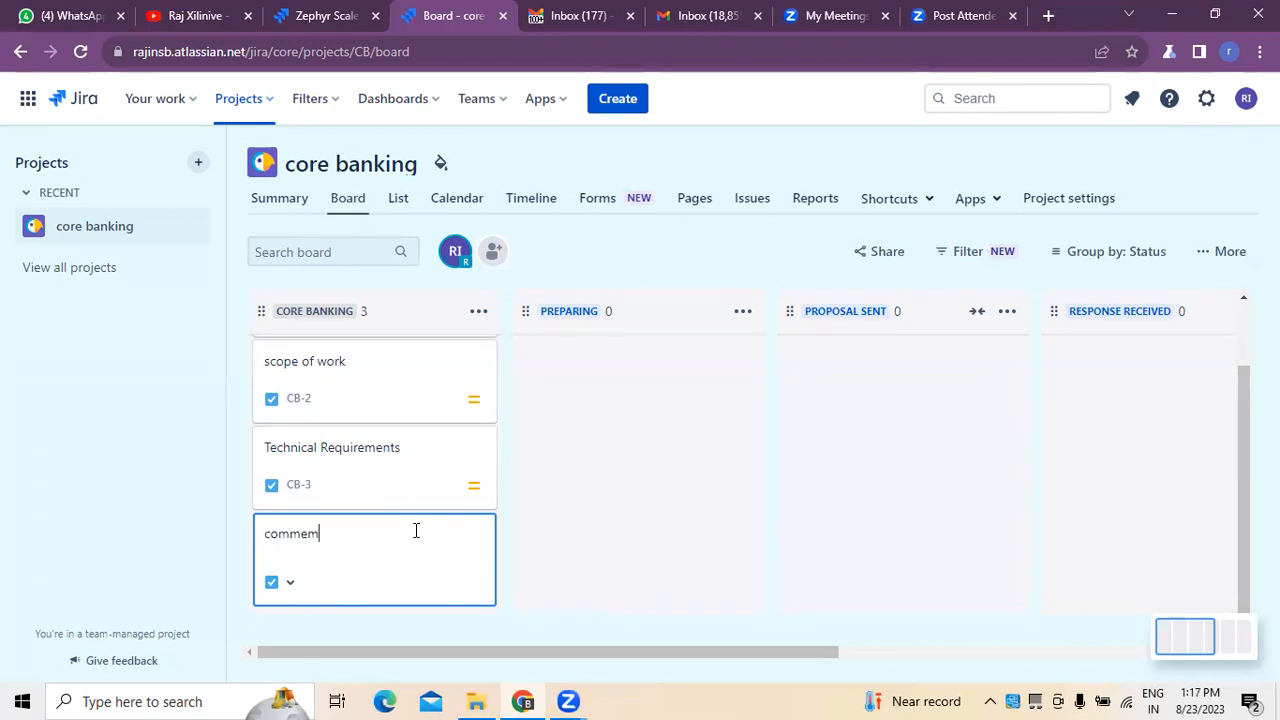
key(BackSpace)
key(BackSpace)
key(BackSpace)
text(ercial Requirements)
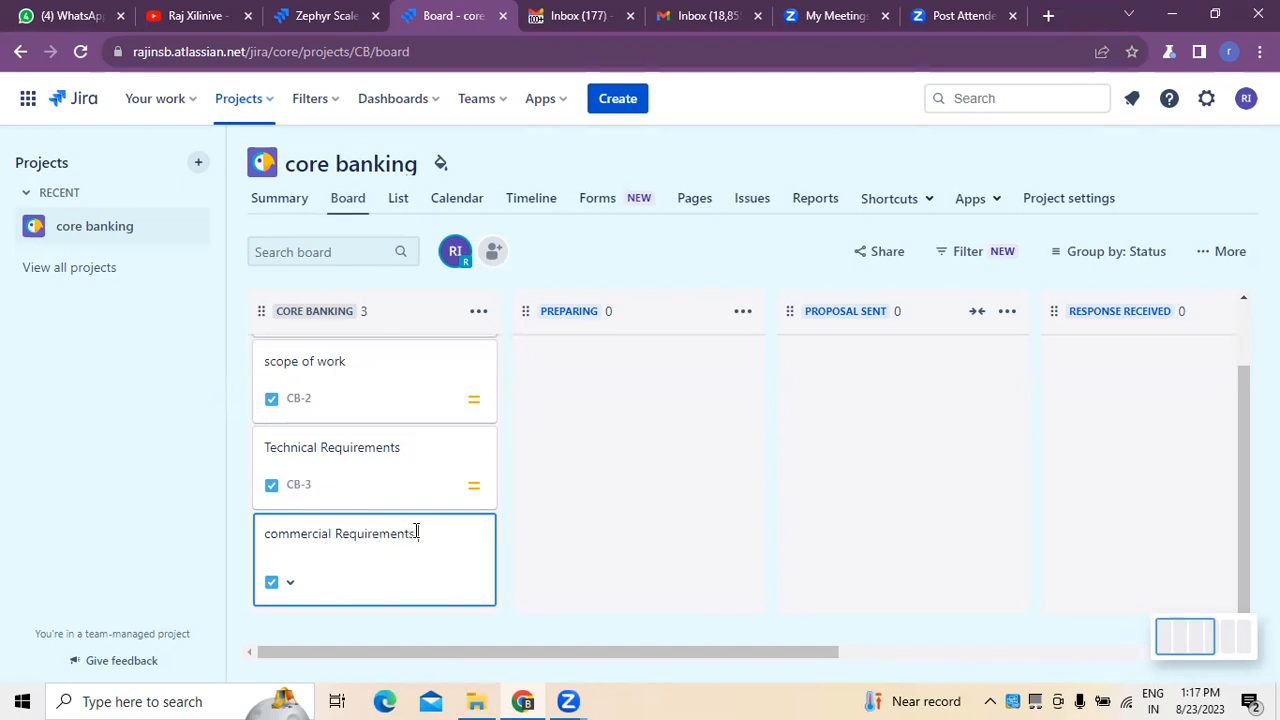
key(Return)
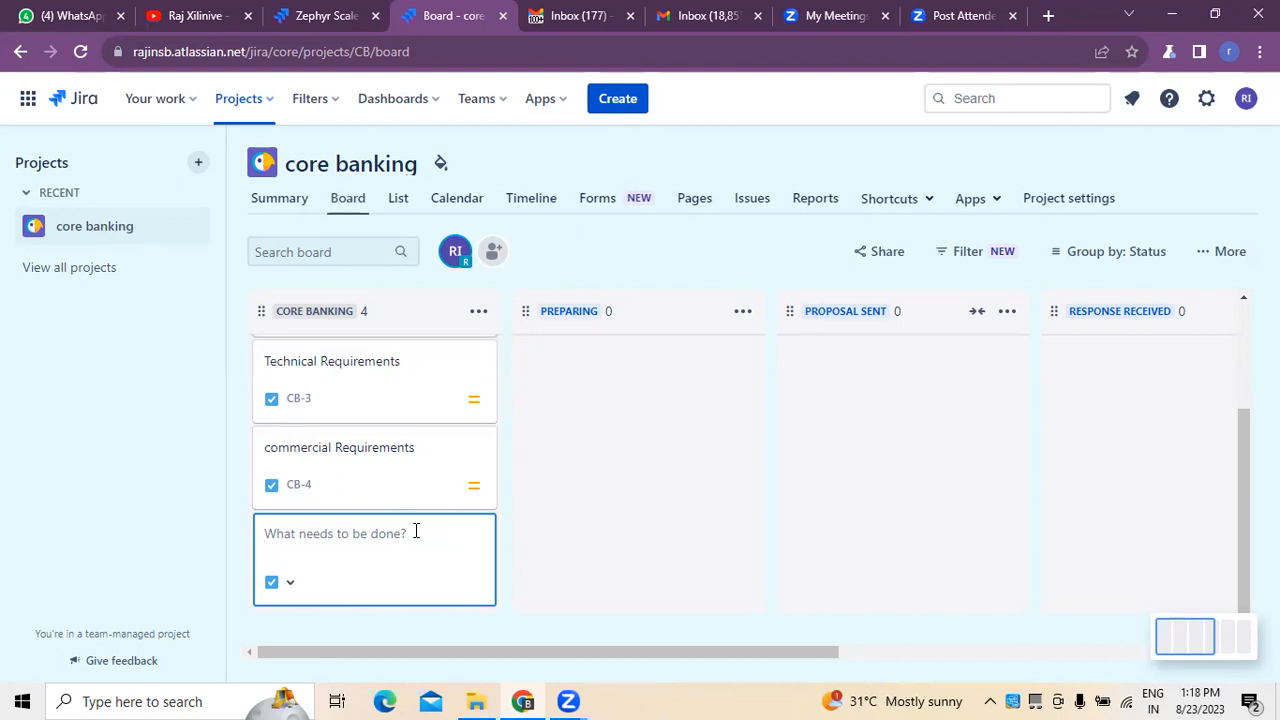
Add a task titled "Time Lines and Miles tones" to the core Banking column.
text(Time Lines and Miles tones)
key(Return)
Correct the timeline task's title to "Time Lines and Mile stones" and close its details.
click(397, 453)
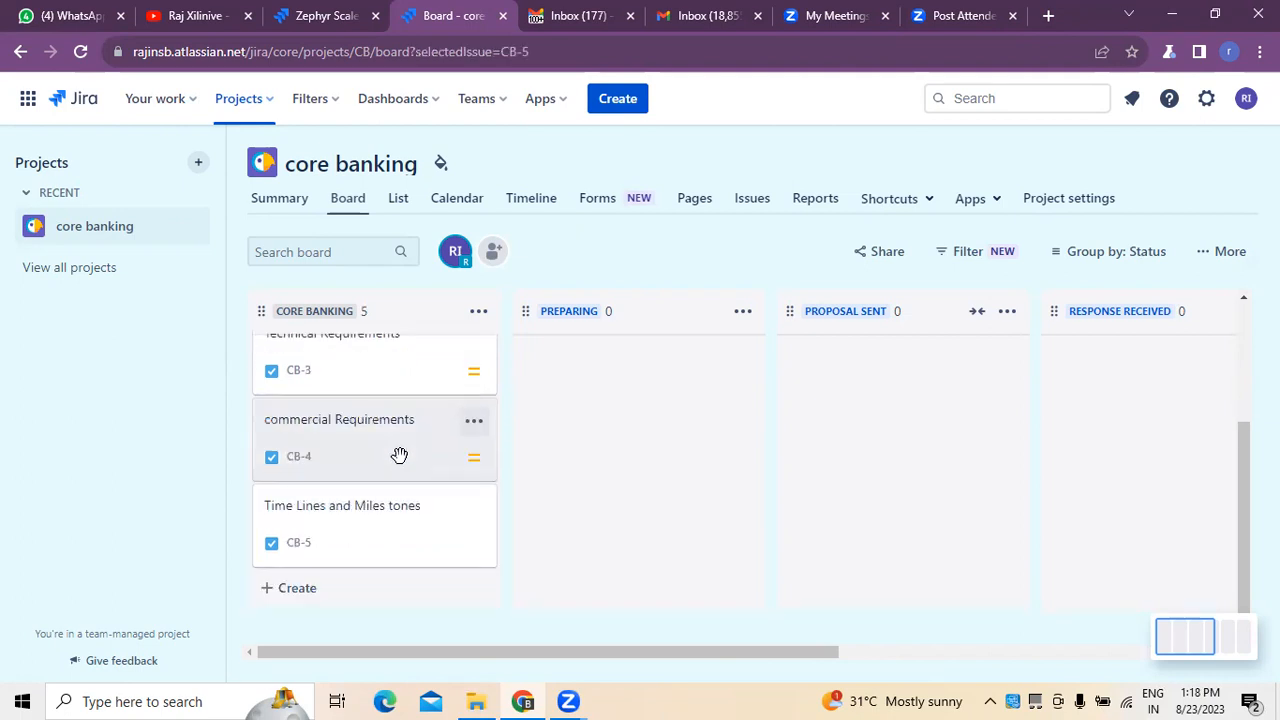
click(401, 514)
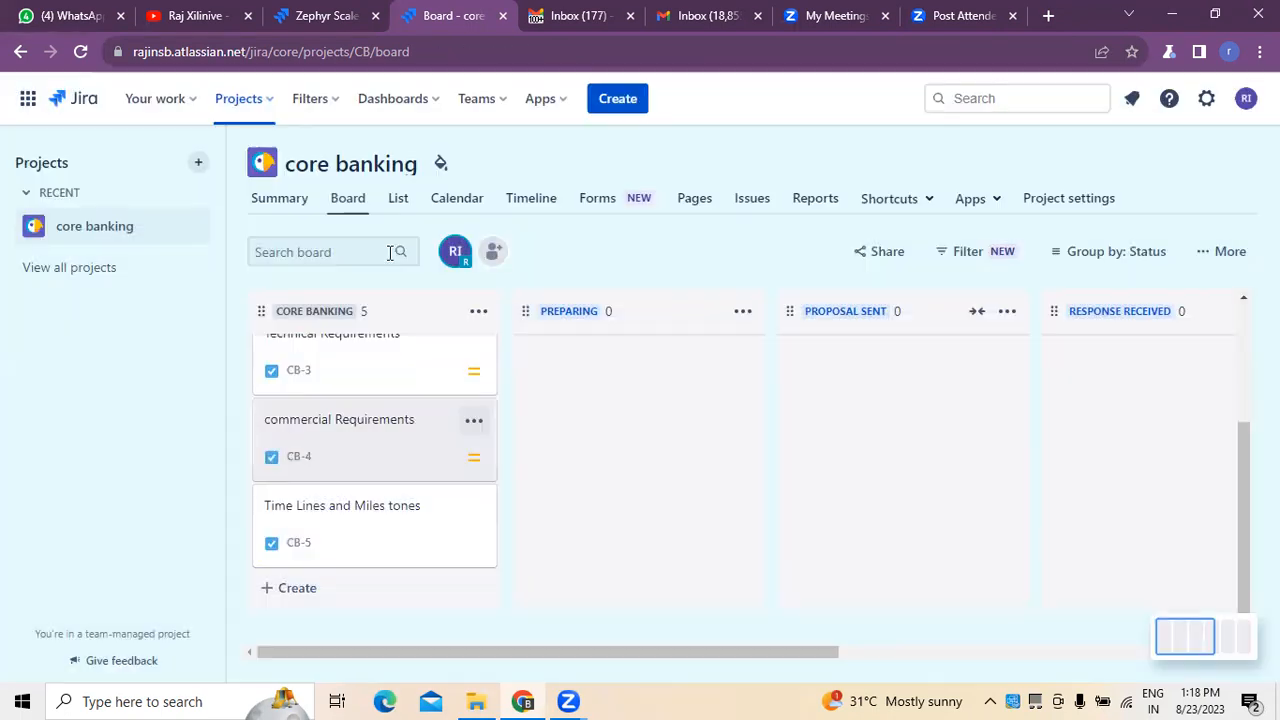
click(383, 504)
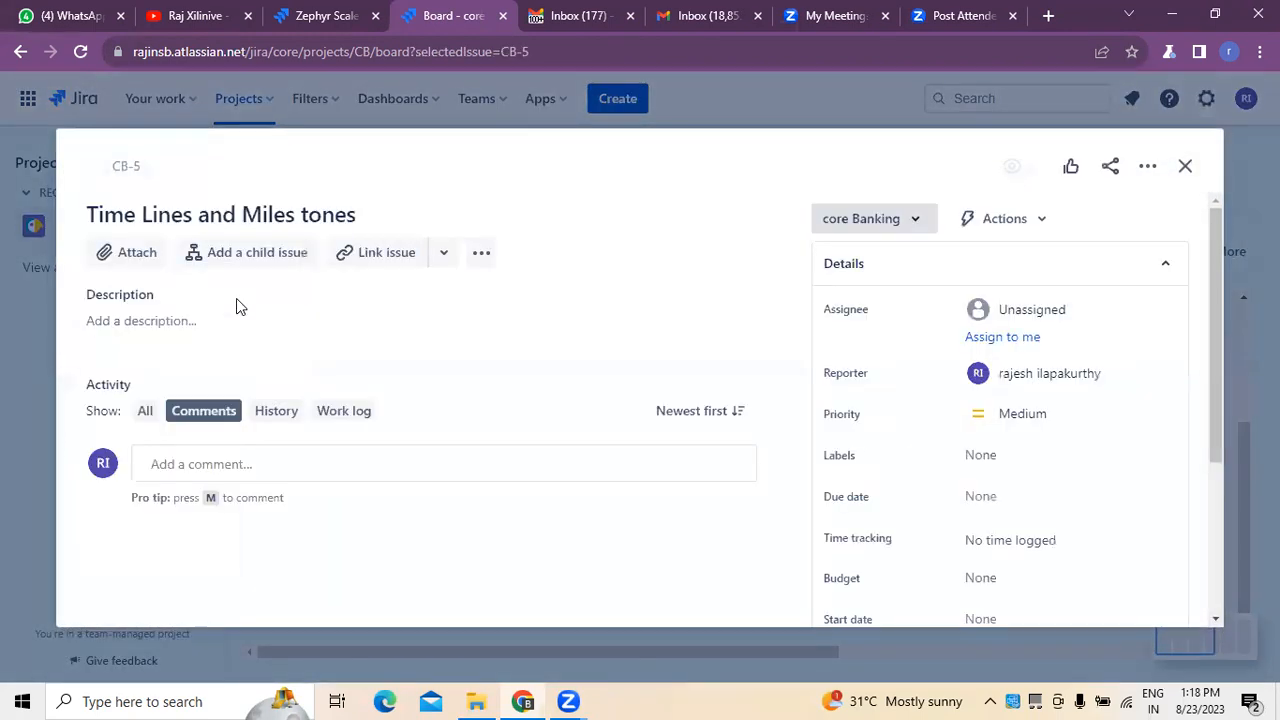
click(308, 214)
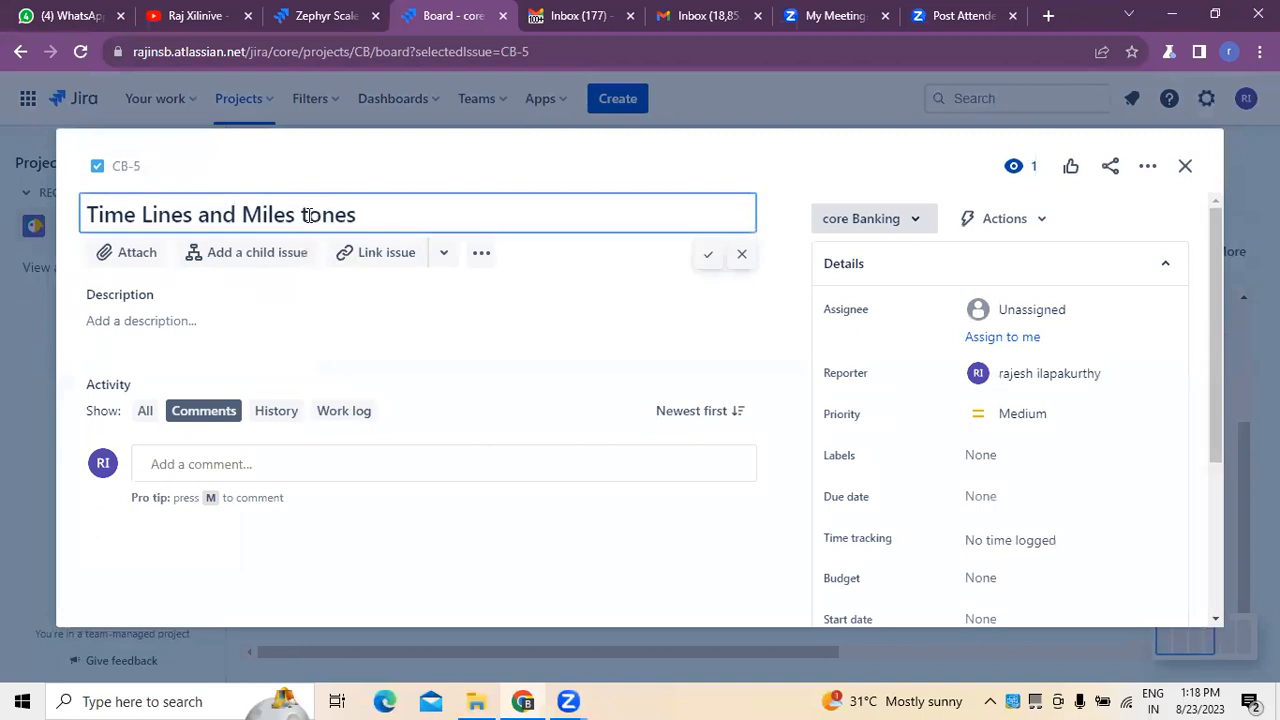
key(BackSpace)
key(BackSpace)
text(s)
key(BackSpace)
click(708, 256)
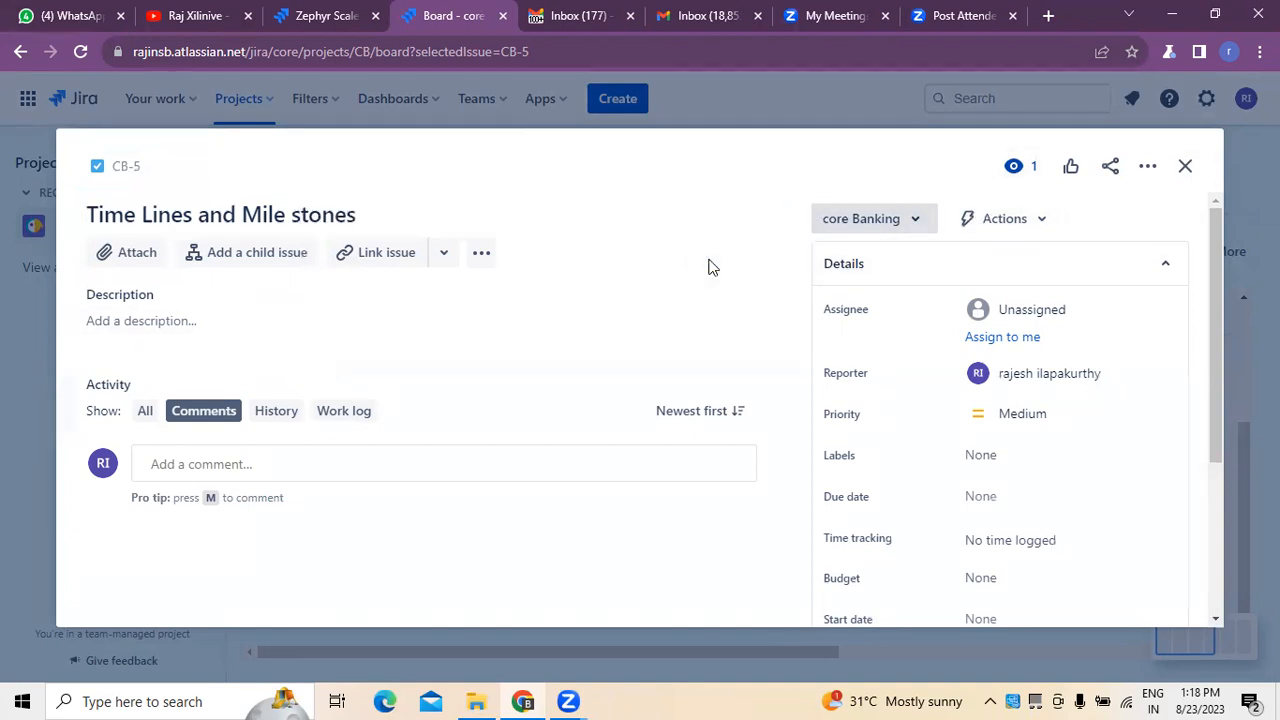
click(1185, 166)
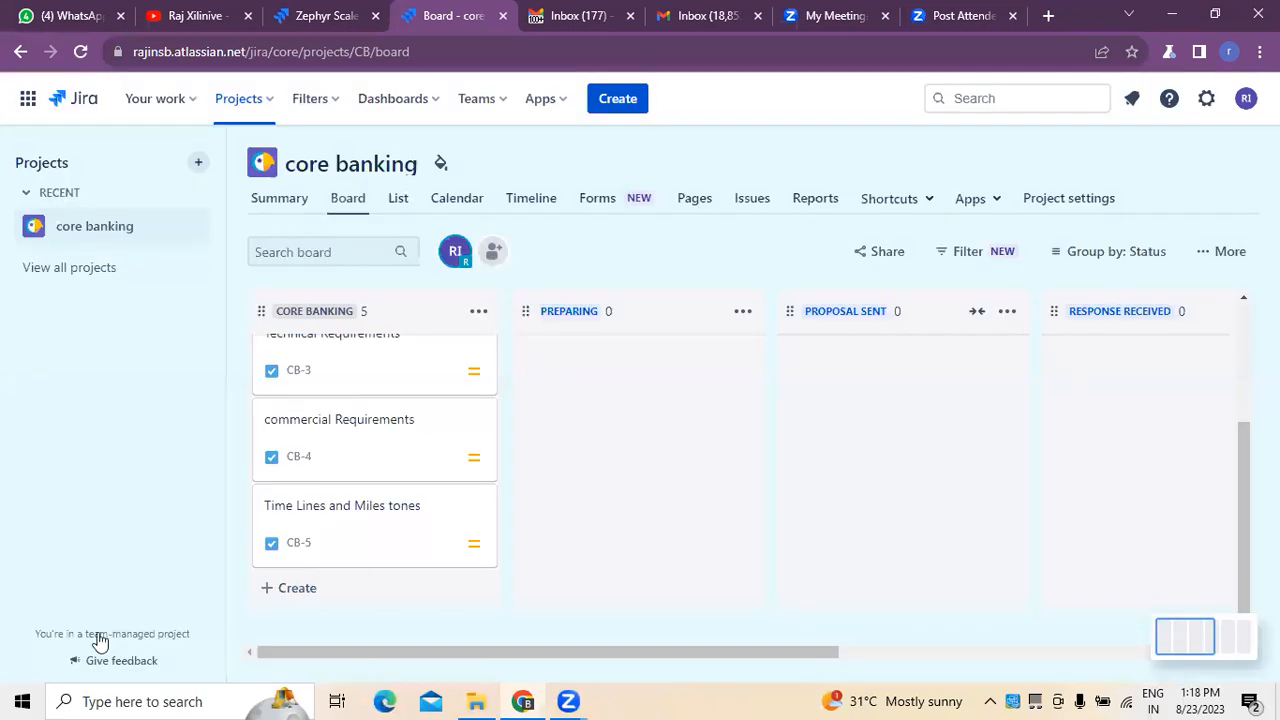
Create a task titled "qualification criteria" at the end of the core Banking column.
click(297, 589)
text(qualifi)
text(cation cr)
text(ietra)
key(BackSpace)
key(BackSpace)
key(BackSpace)
key(BackSpace)
text(teria)
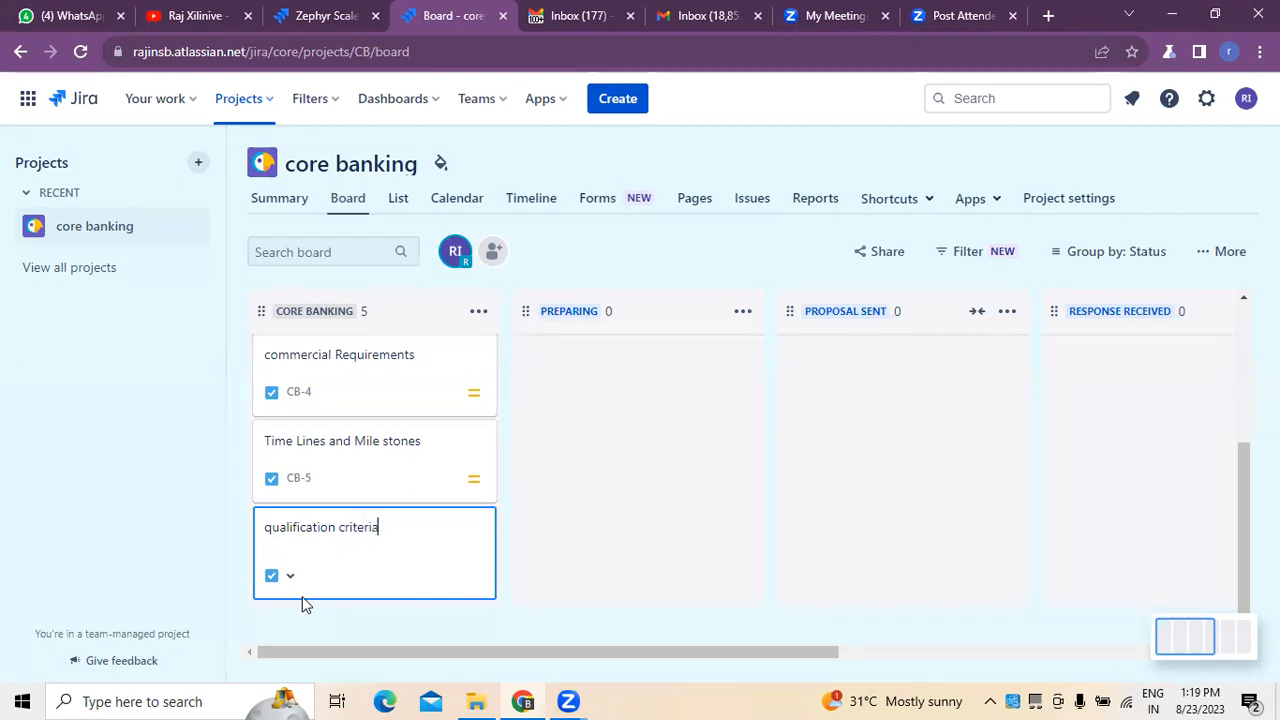
key(Return)
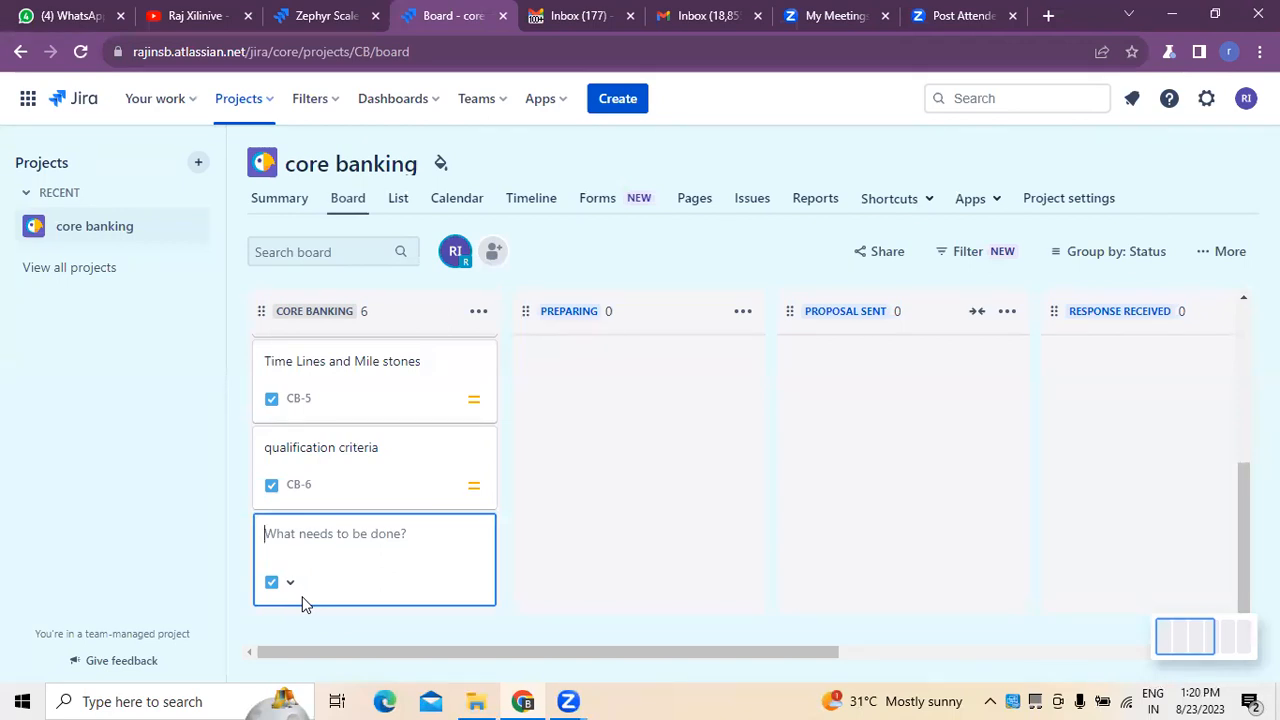
Add a task titled "Evaluation crietria" below the qualification criteria task.
text(Evalauation)
key(BackSpace)
key(BackSpace)
key(BackSpace)
key(BackSpace)
key(BackSpace)
key(BackSpace)
key(BackSpace)
text(uation crietria)
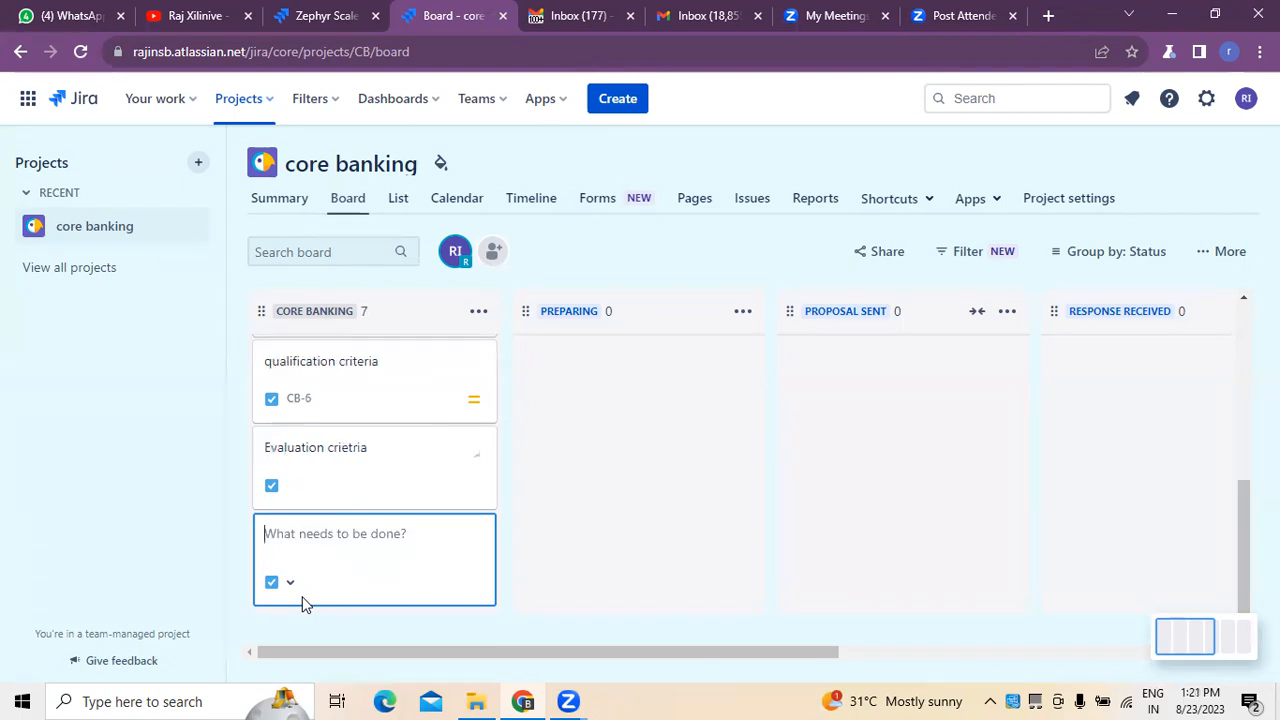
click(334, 451)
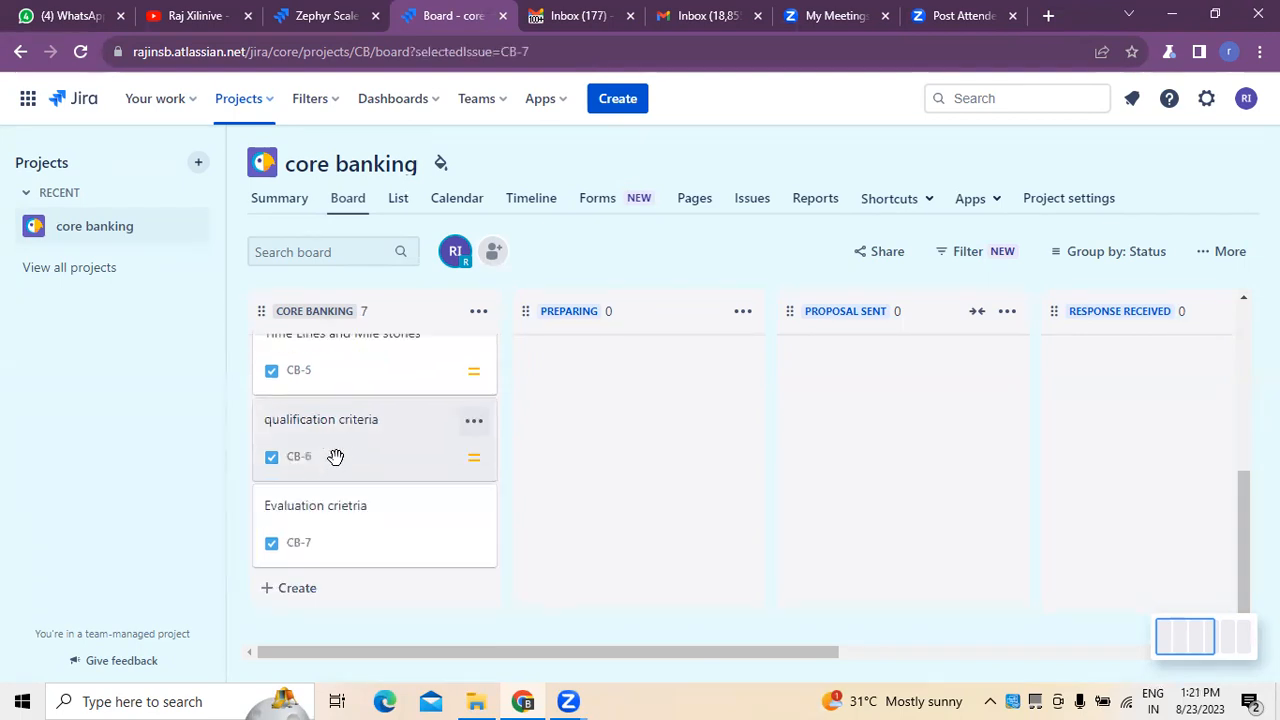
click(328, 540)
click(1186, 167)
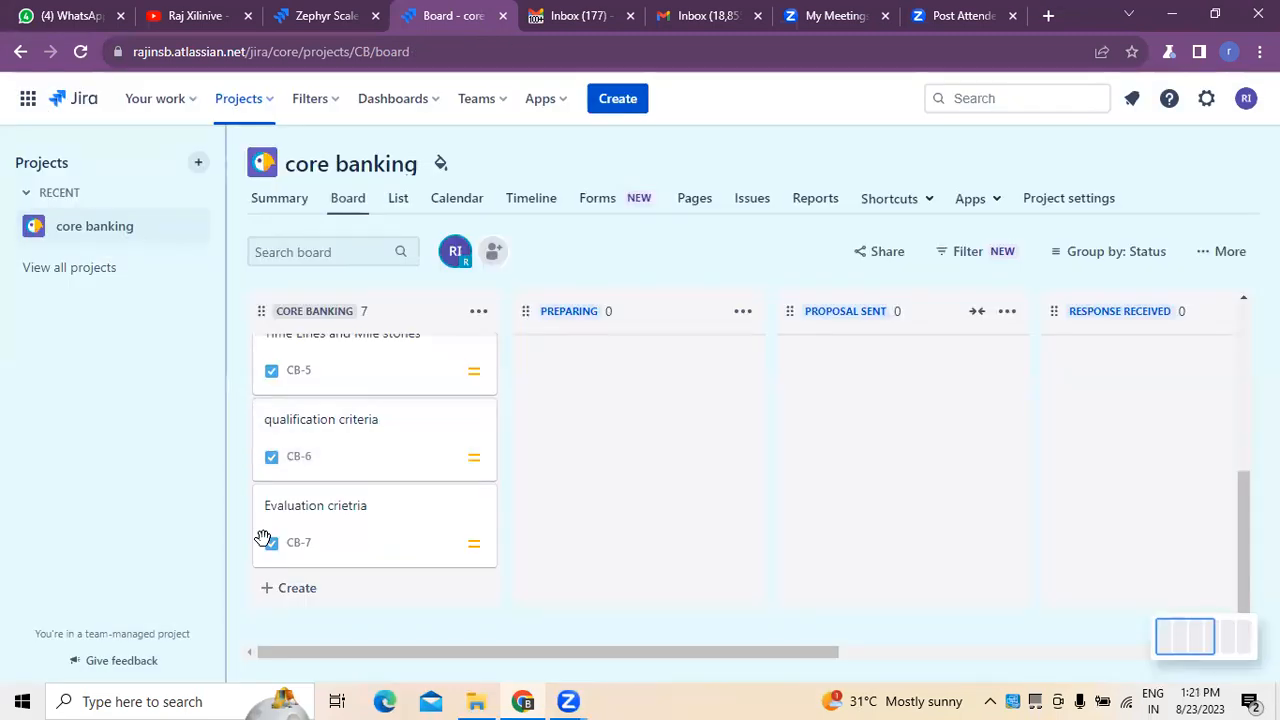
click(358, 433)
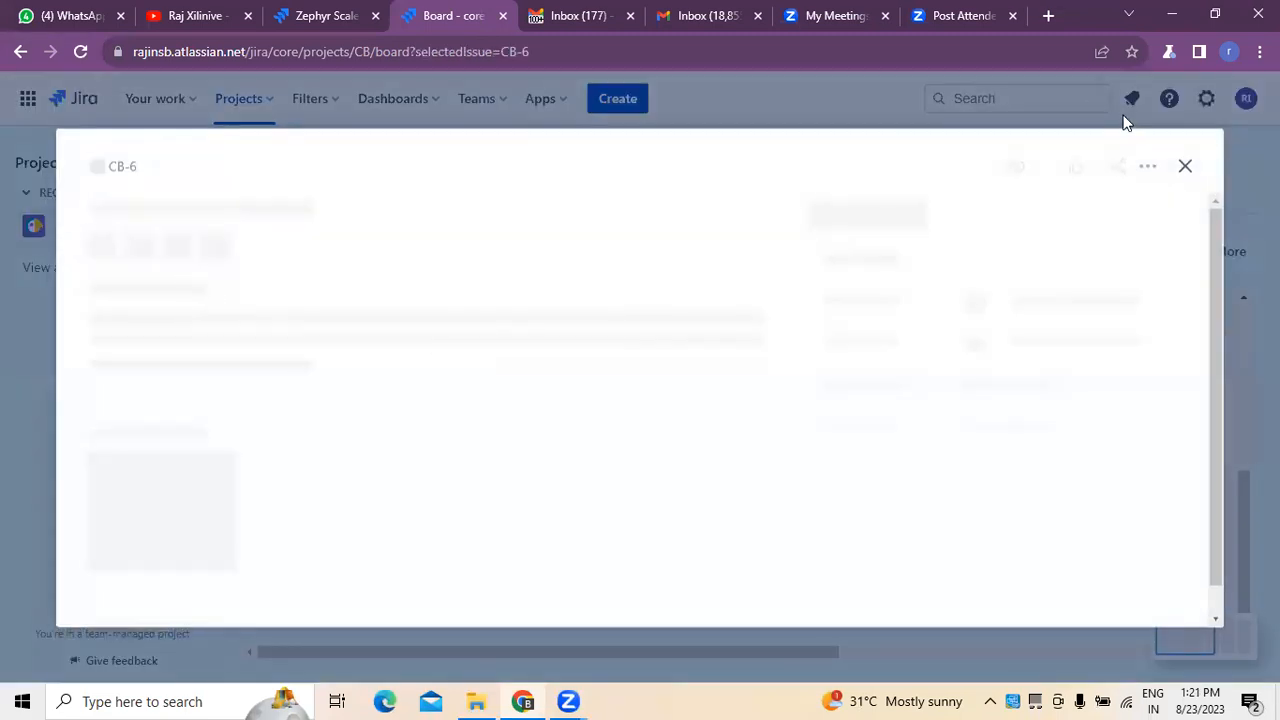
click(1186, 167)
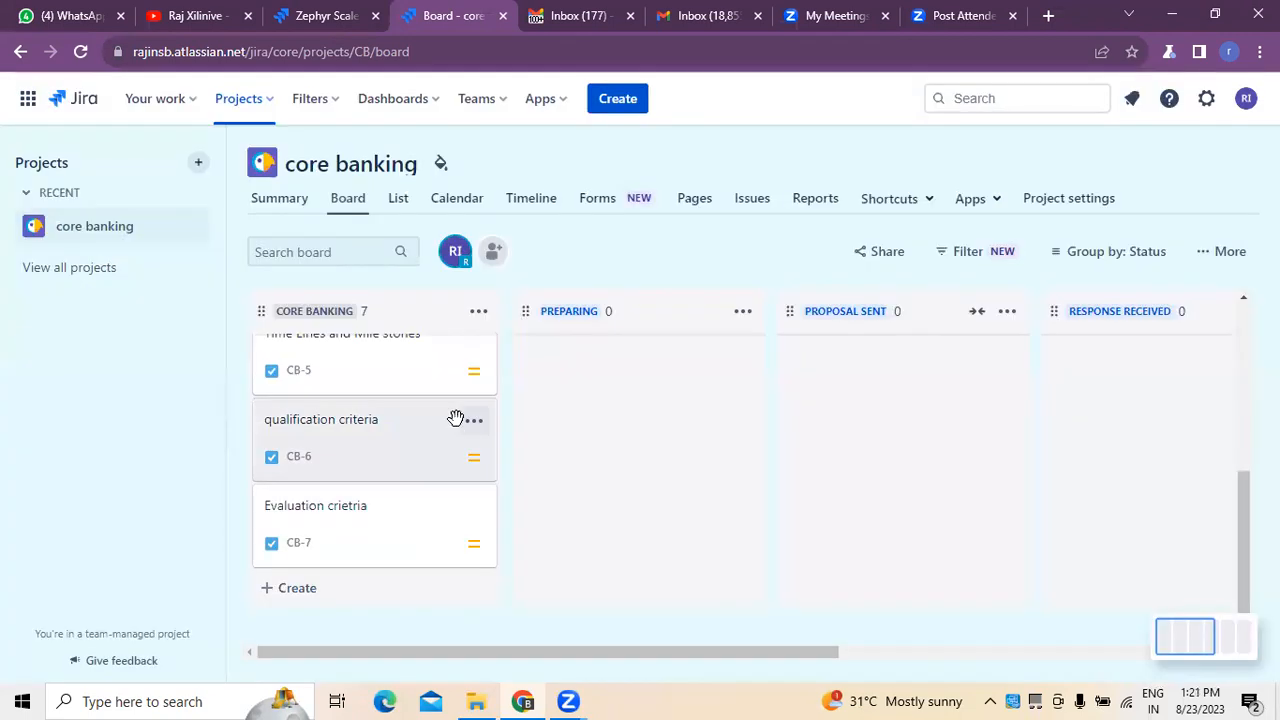
Add a task titled "submission Guidelines" below the evaluation criteria task in the core Banking column.
click(298, 589)
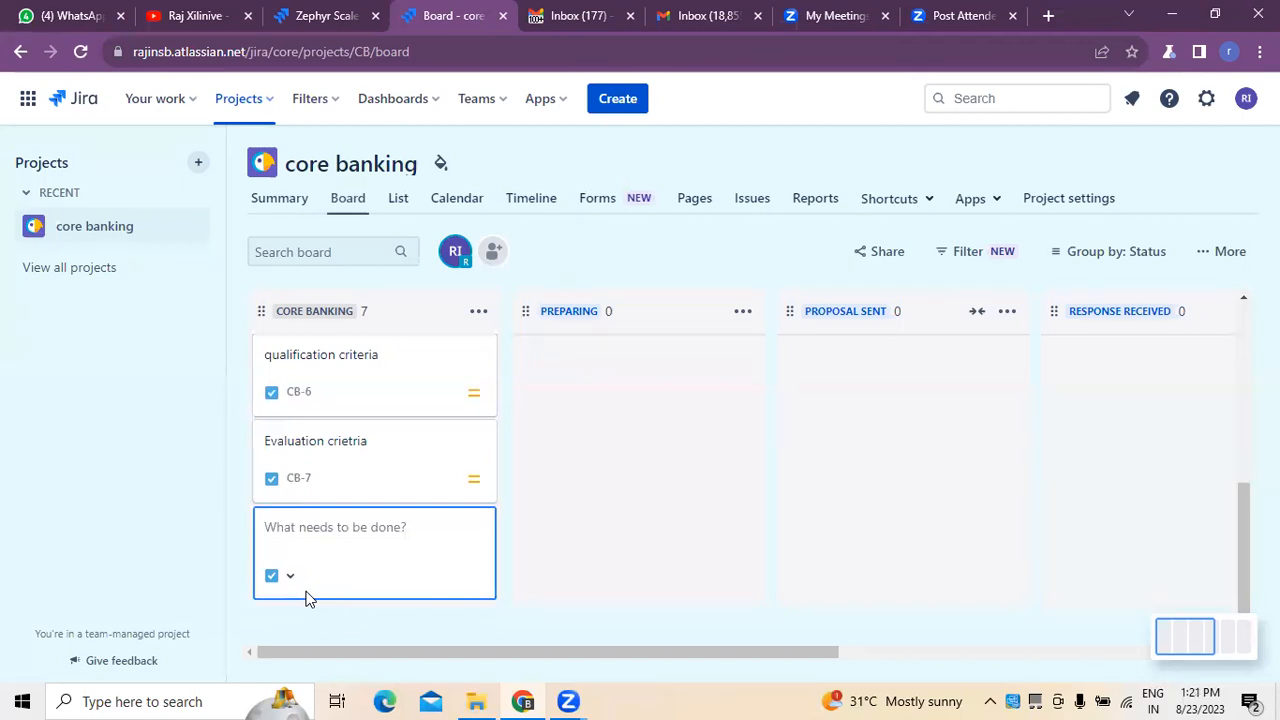
text(submis)
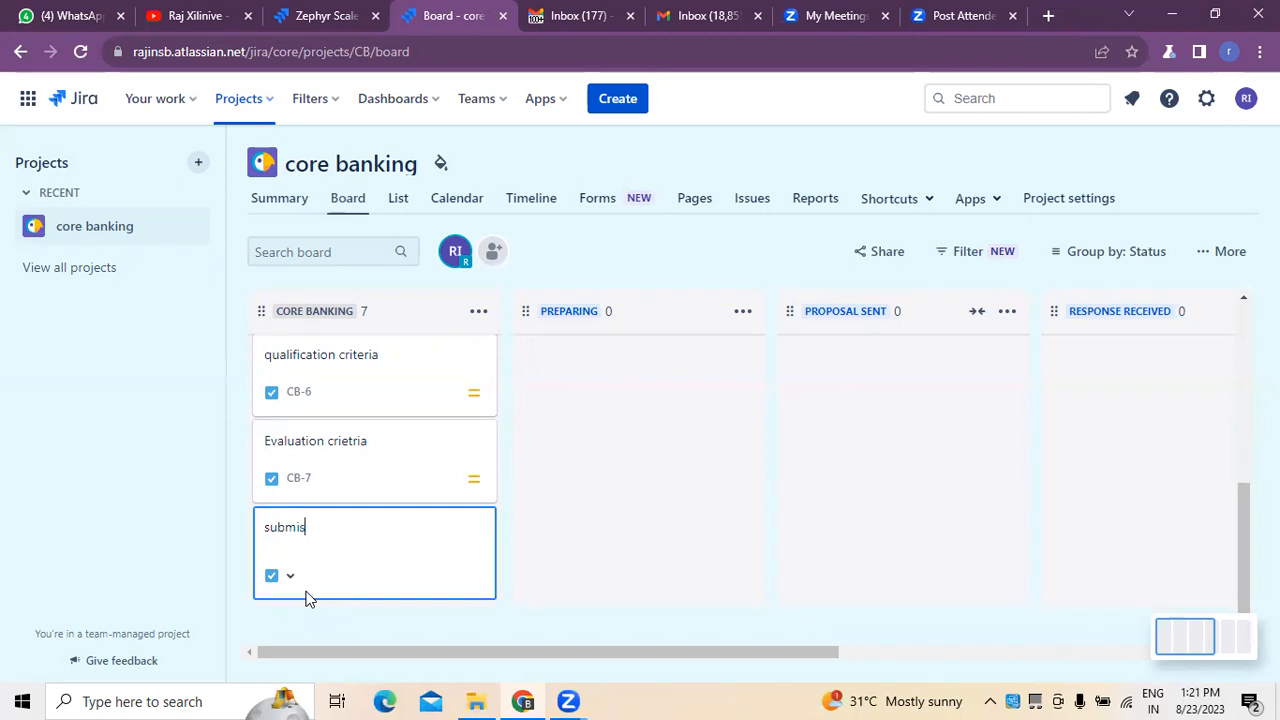
text(sion Guidelines)
key(Return)
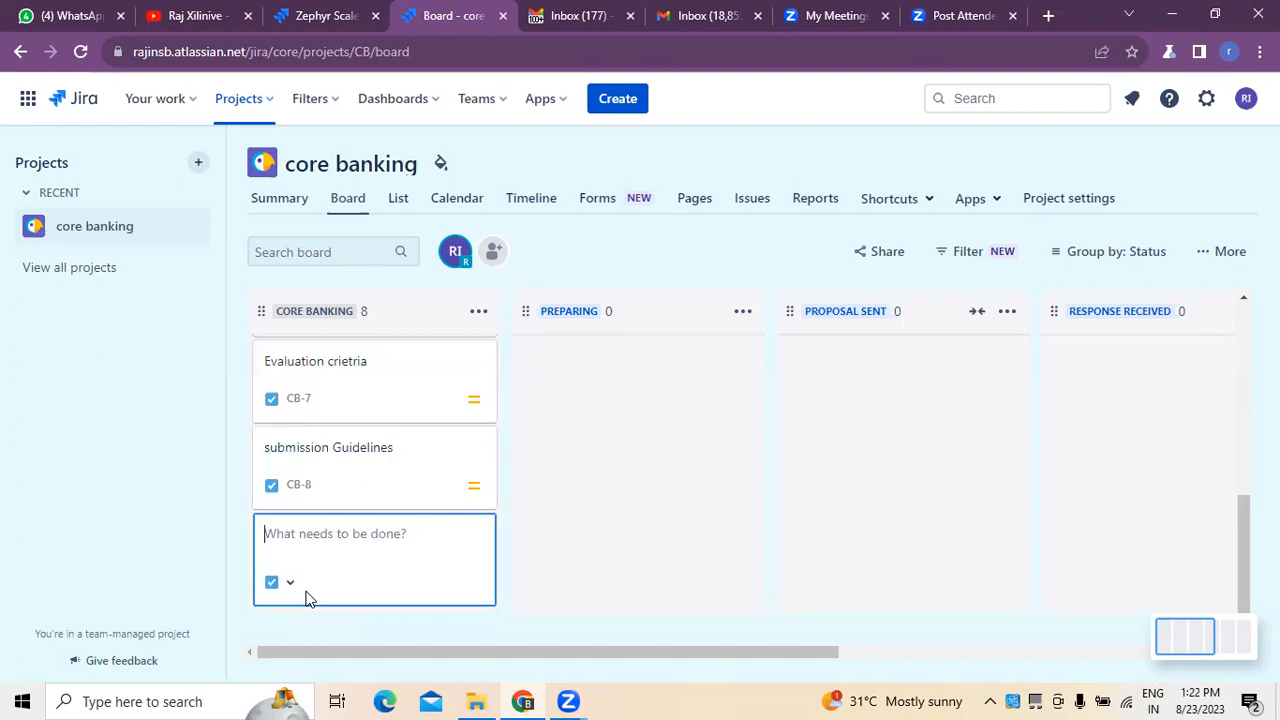
Add a task titled "contact details / Focal Person for the bid" below the submission guidelines task.
text(conatct)
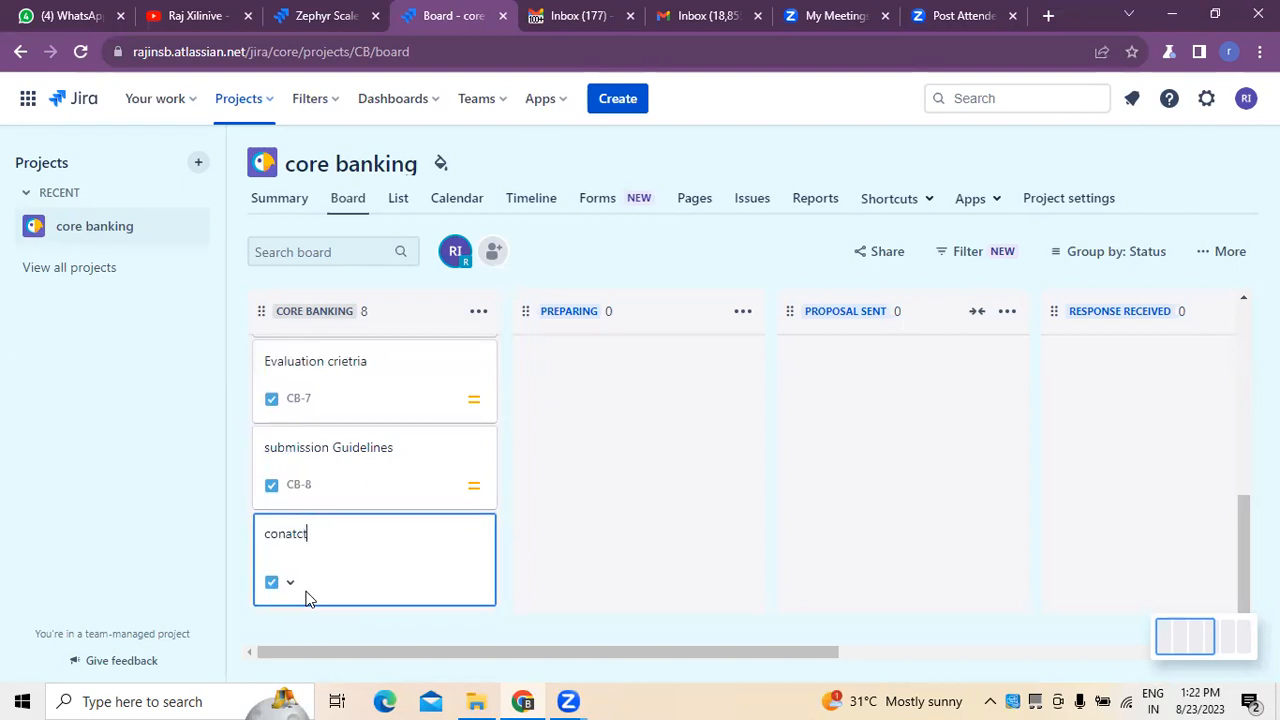
key(BackSpace)
key(BackSpace)
key(BackSpace)
key(BackSpace)
key(BackSpace)
text(tact)
text( details )
text(. )
text(/)
text(Focal )
text(Person f)
text(or )
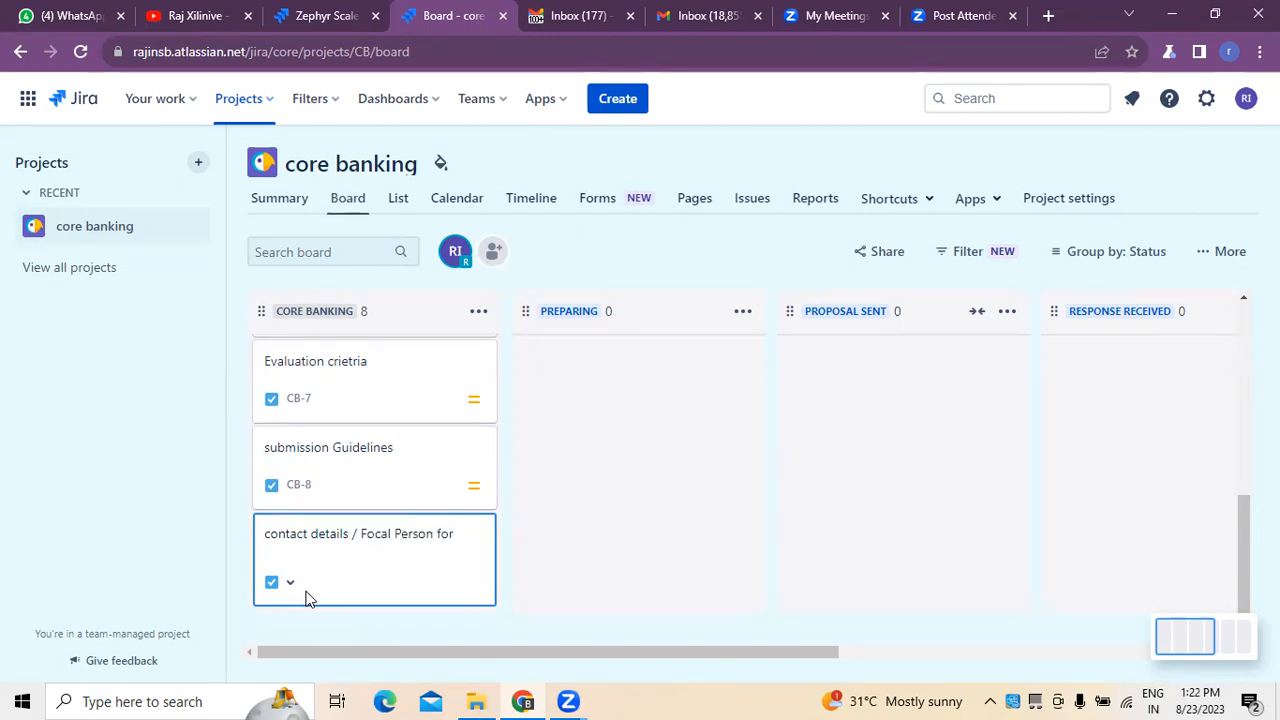
text(the bid)
key(Return)
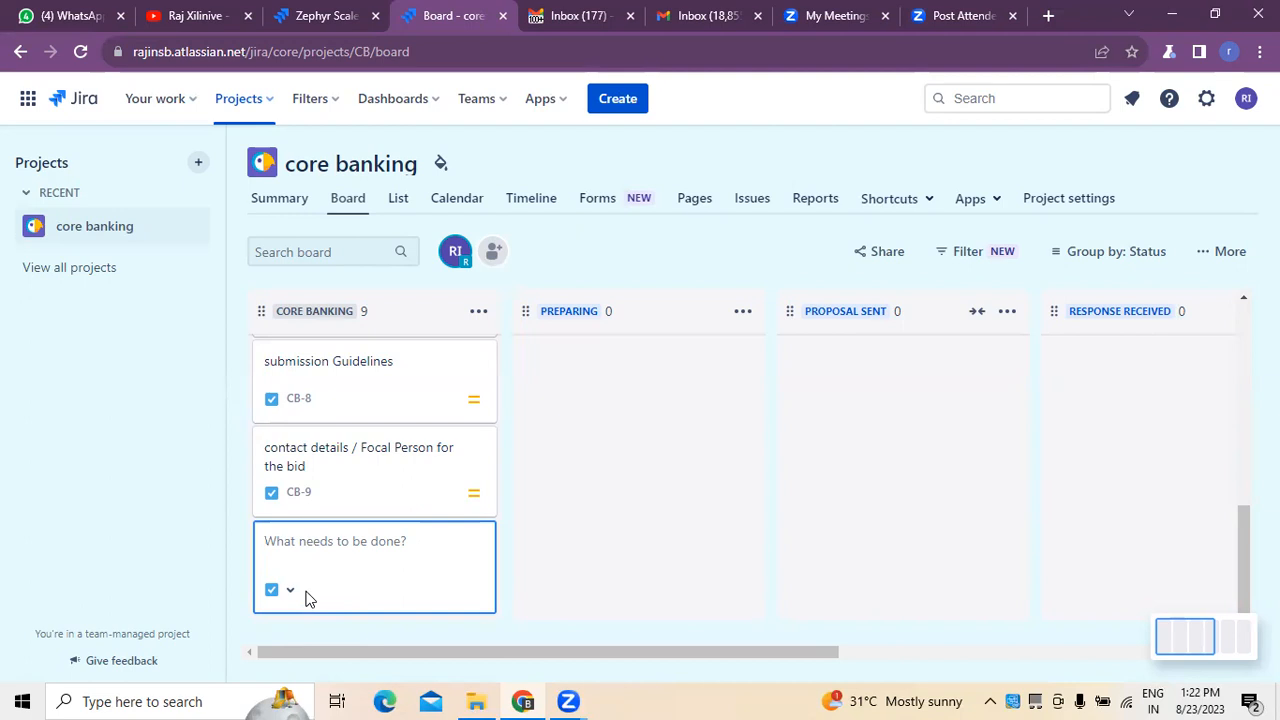
Add a task titled "optional sections" at the end of the core Banking column and finish task entry.
text(optional )
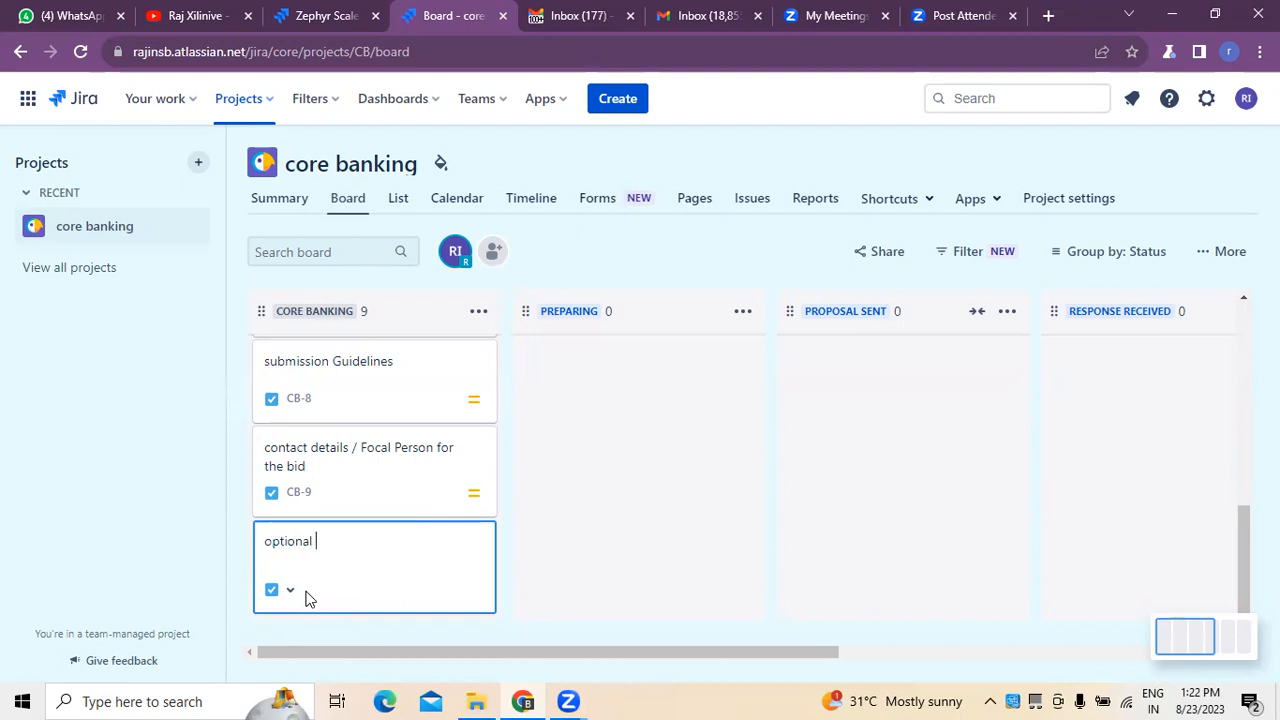
text(sections)
key(Return)
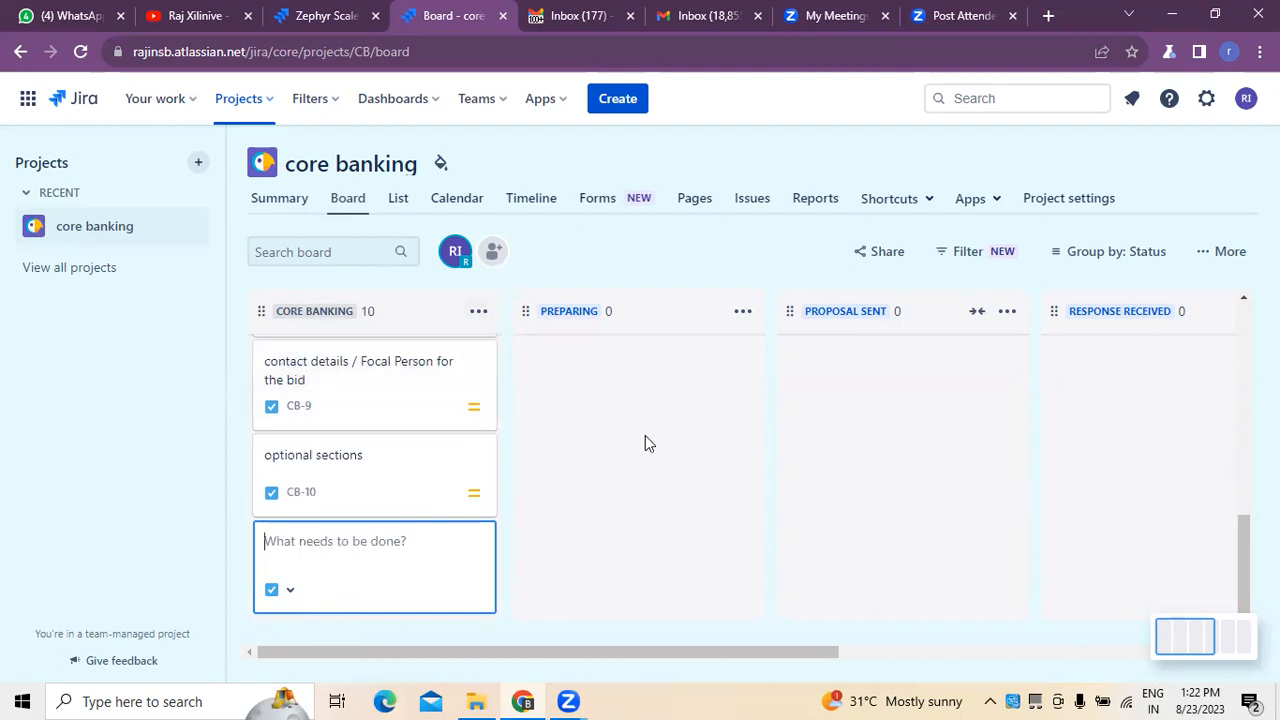
click(551, 429)
Examine the Introduction / Background task's details and review all the tasks in the core Banking column.
scroll(420, 434, up, 7)
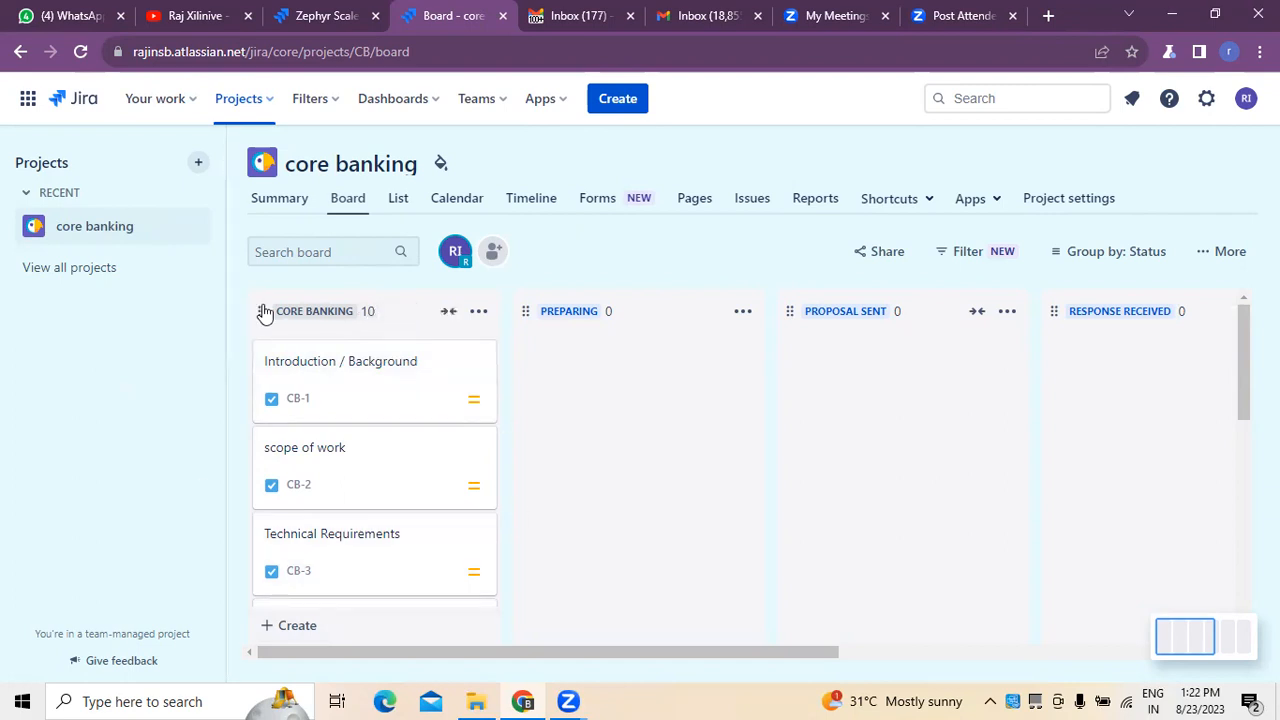
click(359, 371)
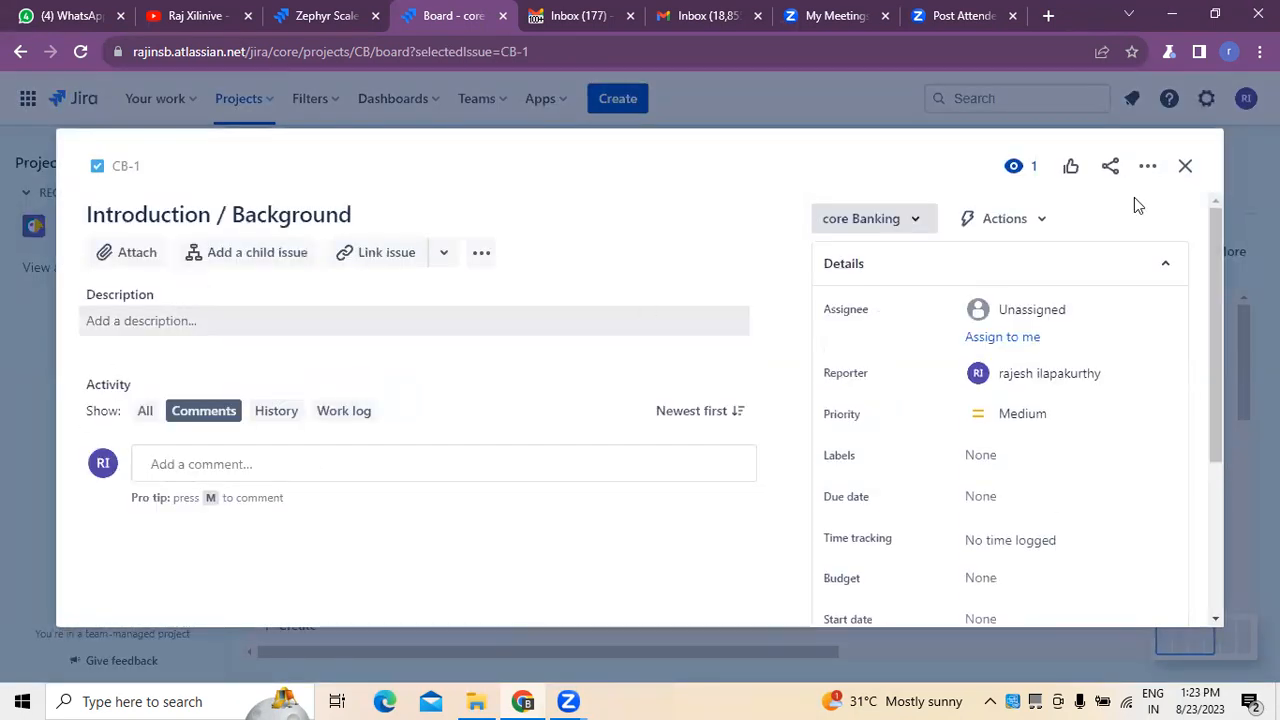
click(1185, 168)
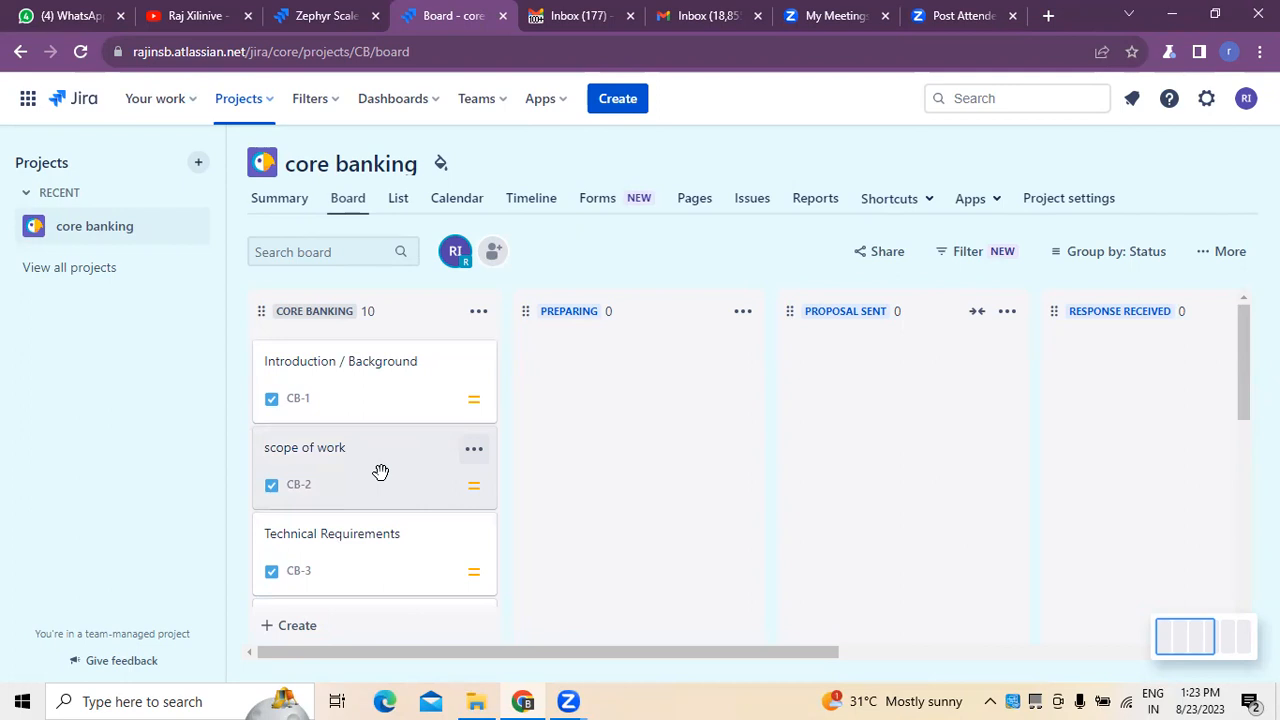
scroll(370, 476, down, 2)
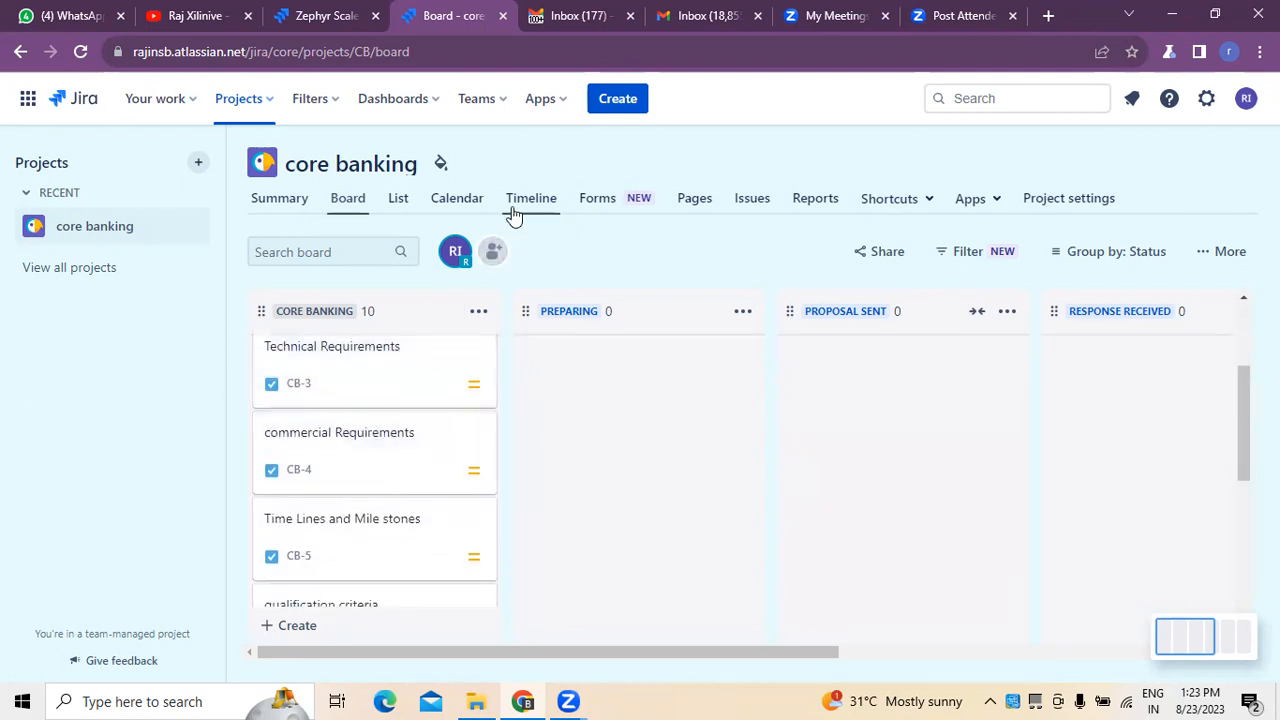
scroll(323, 519, down, 1)
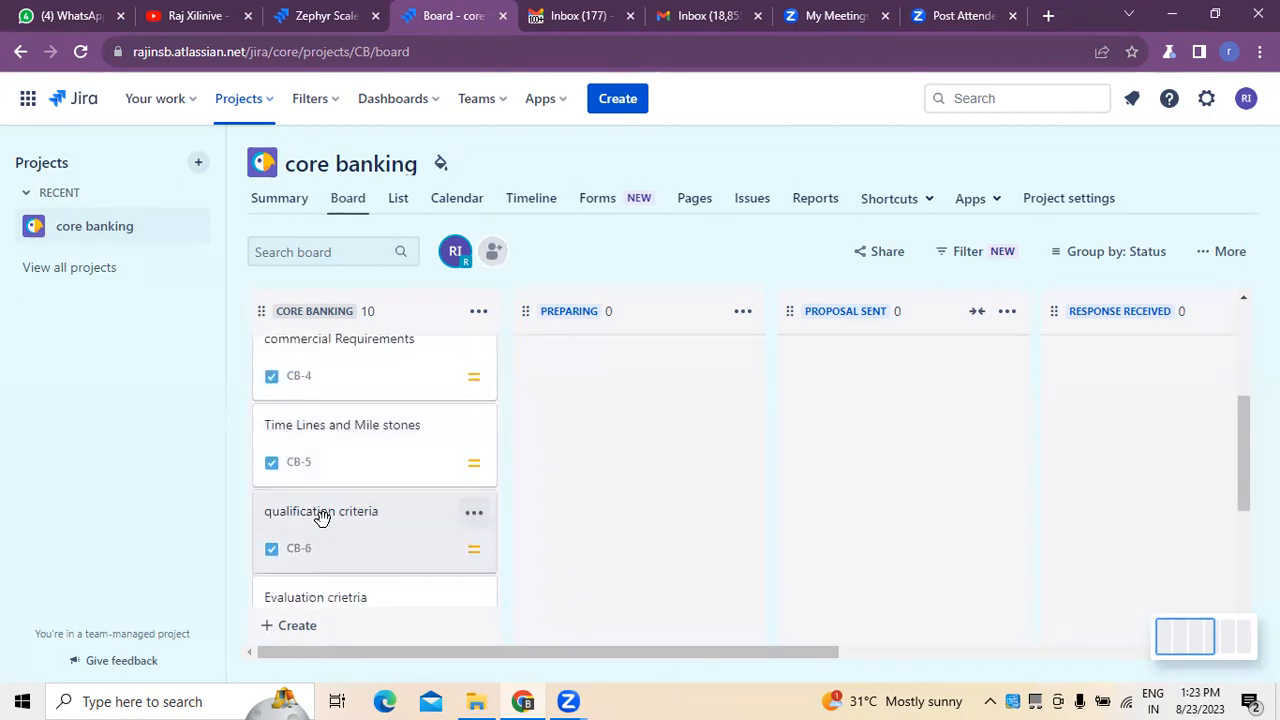
scroll(376, 505, down, 1)
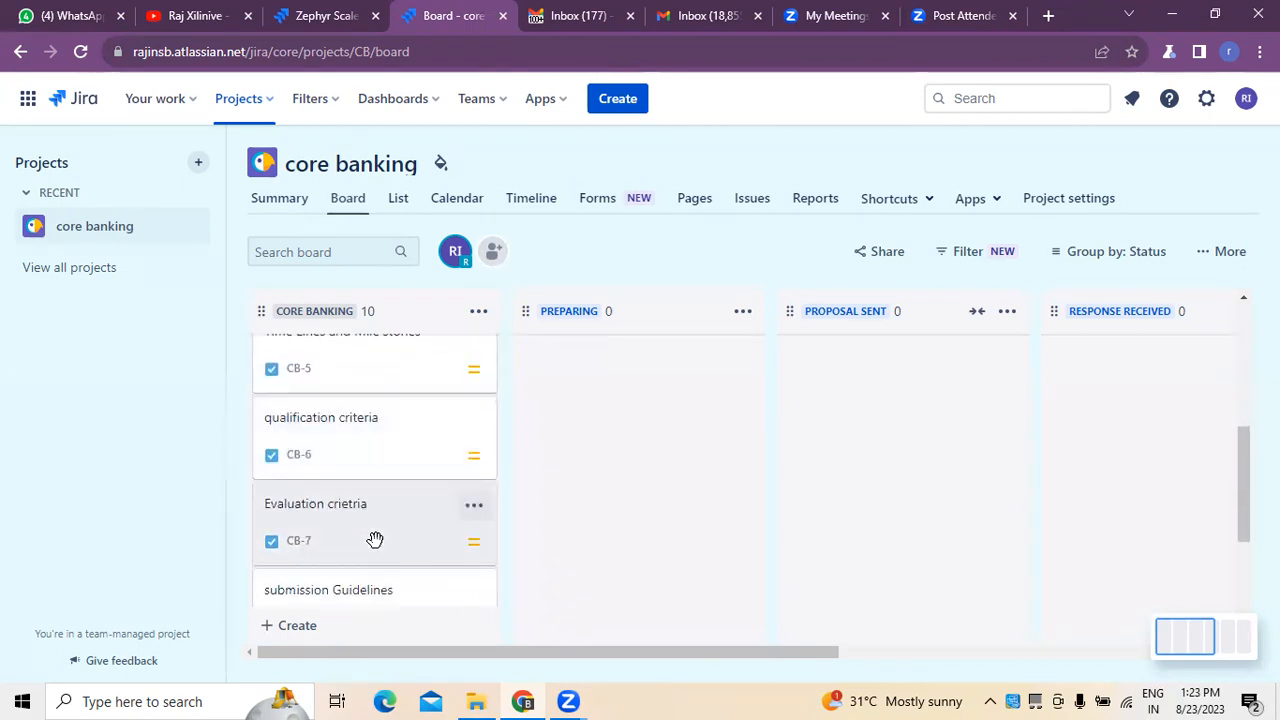
scroll(374, 538, down, 1)
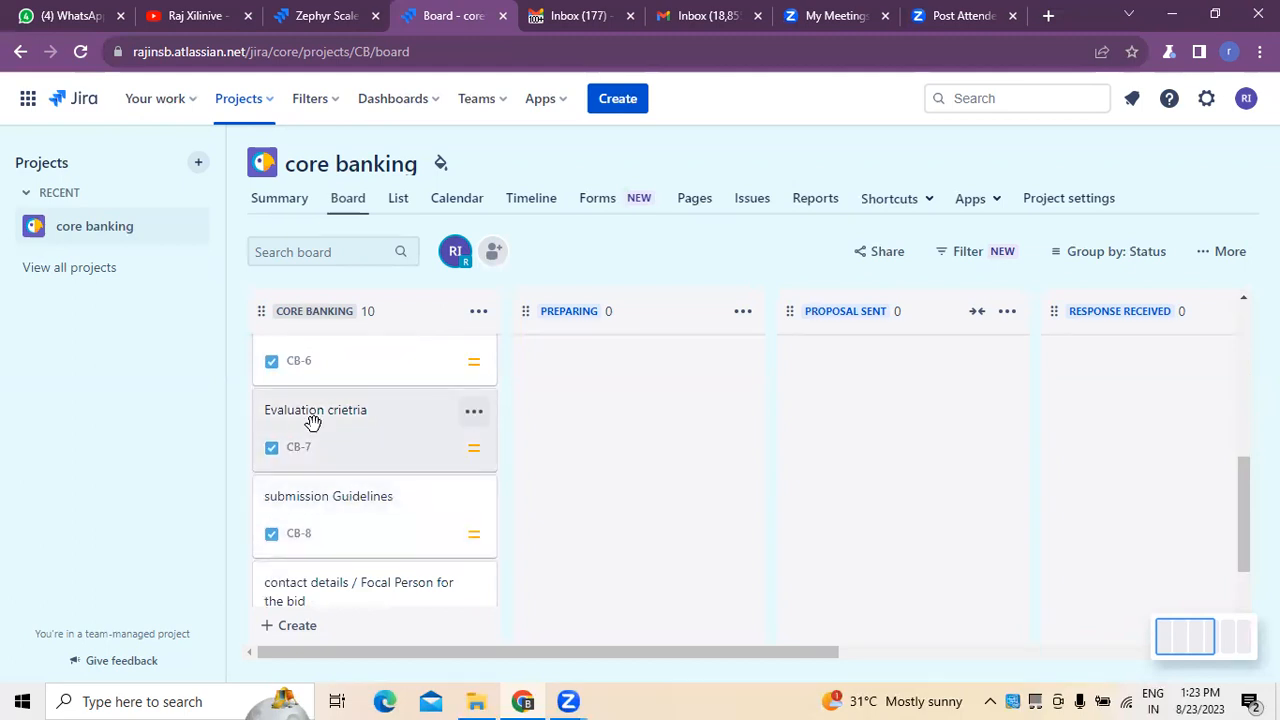
scroll(313, 421, down, 1)
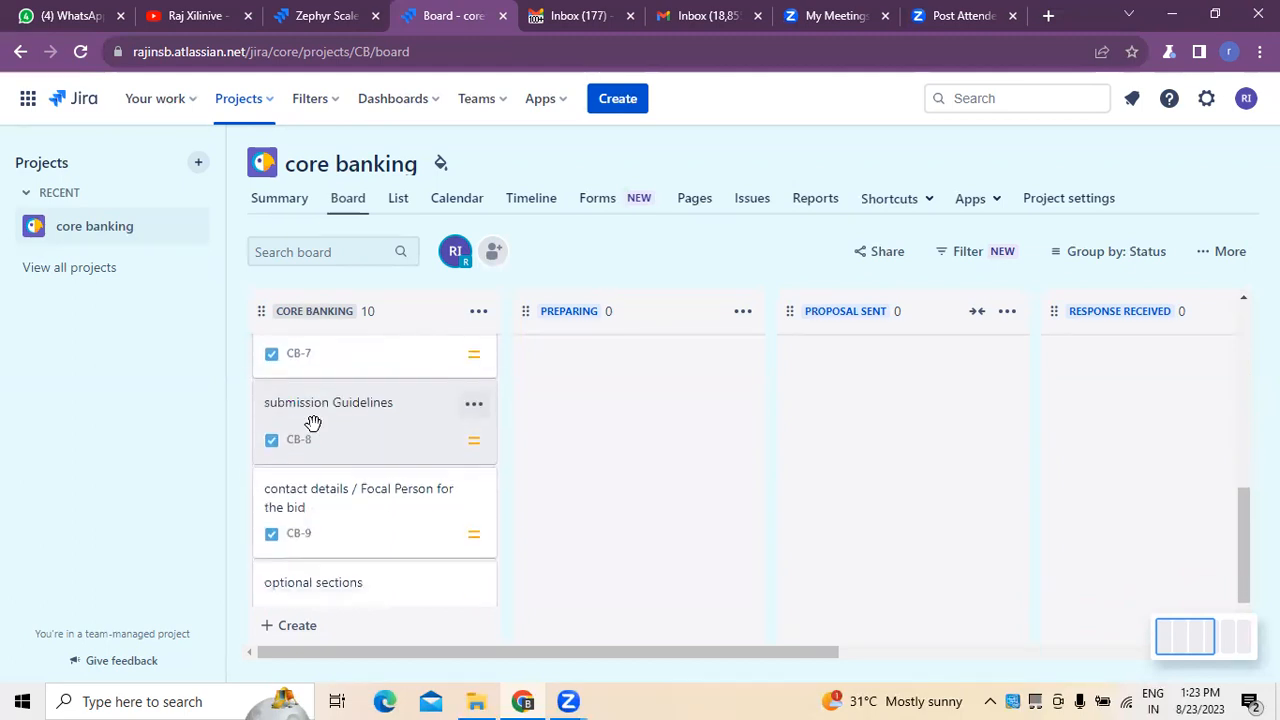
scroll(313, 421, down, 1)
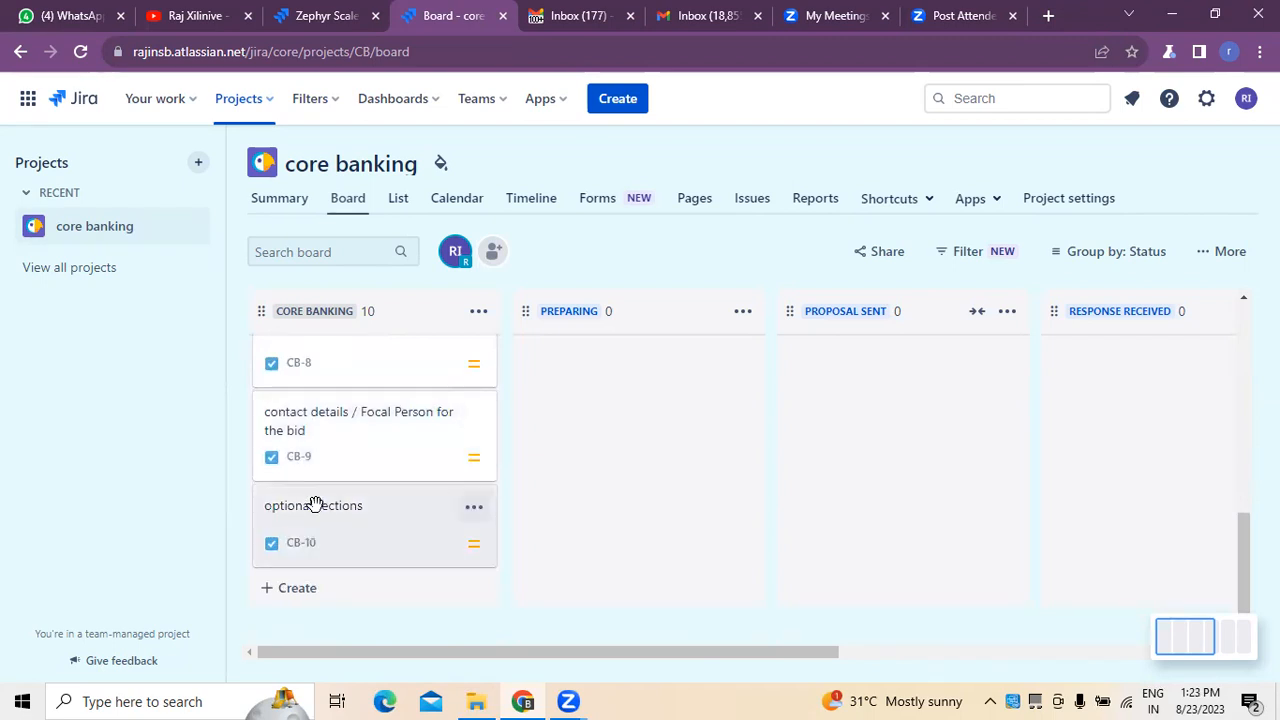
scroll(314, 503, up, 5)
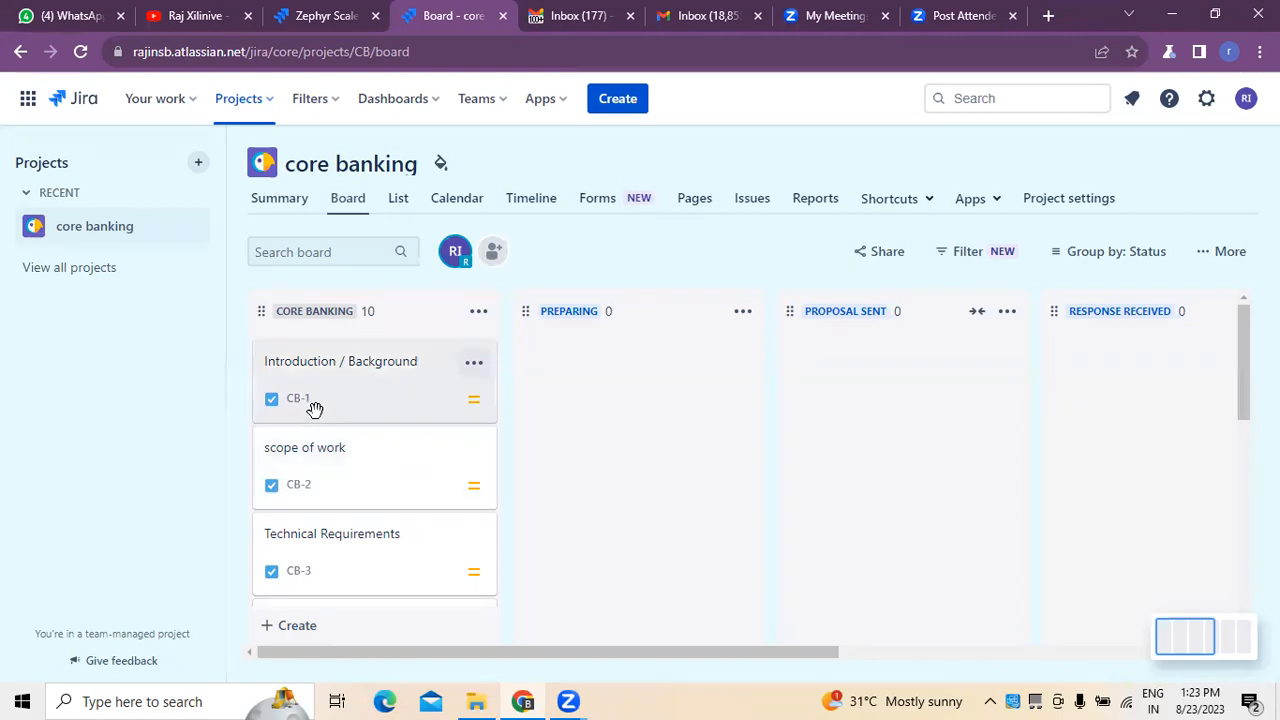
Rename the core Banking column to "RFP - core Banking".
double_click(331, 312)
click(366, 312)
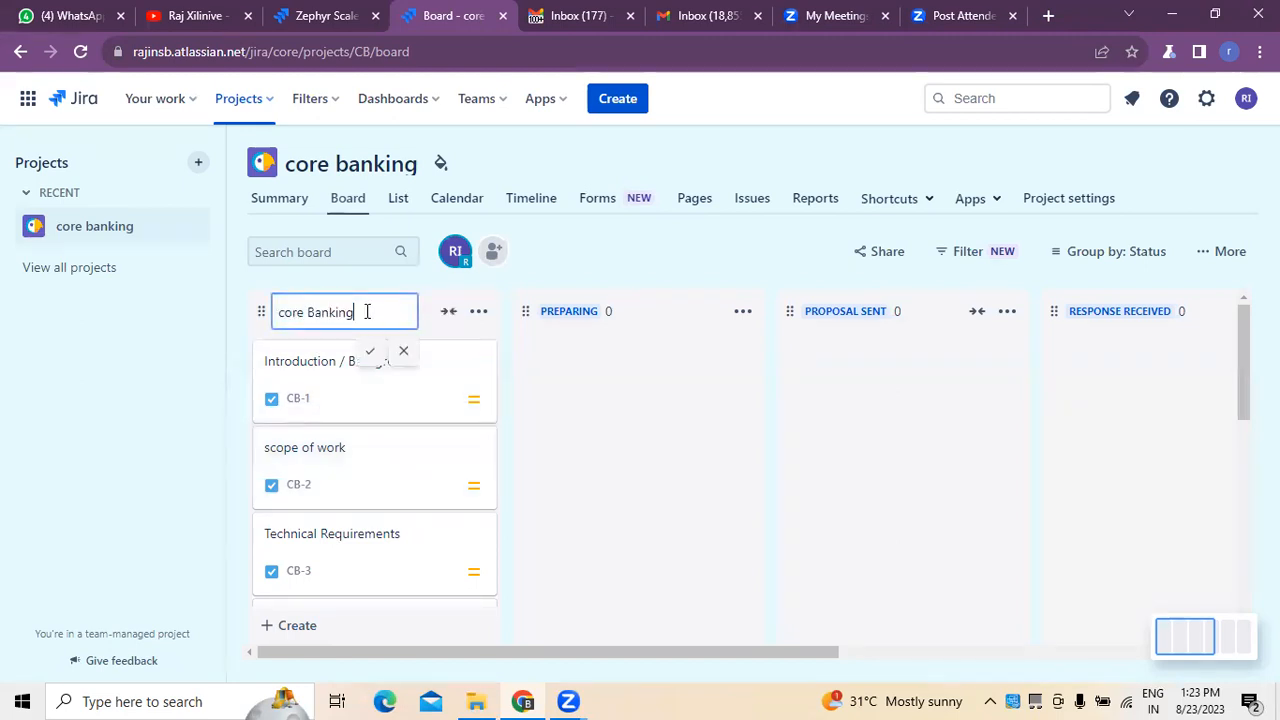
text(- RFP)
key(BackSpace)
key(BackSpace)
key(BackSpace)
key(BackSpace)
key(Left)
key(Left)
key(Left)
key(Left)
key(Left)
key(Left)
key(Left)
key(Left)
key(Left)
key(Left)
key(Left)
key(Left)
key(Left)
text(RFP -)
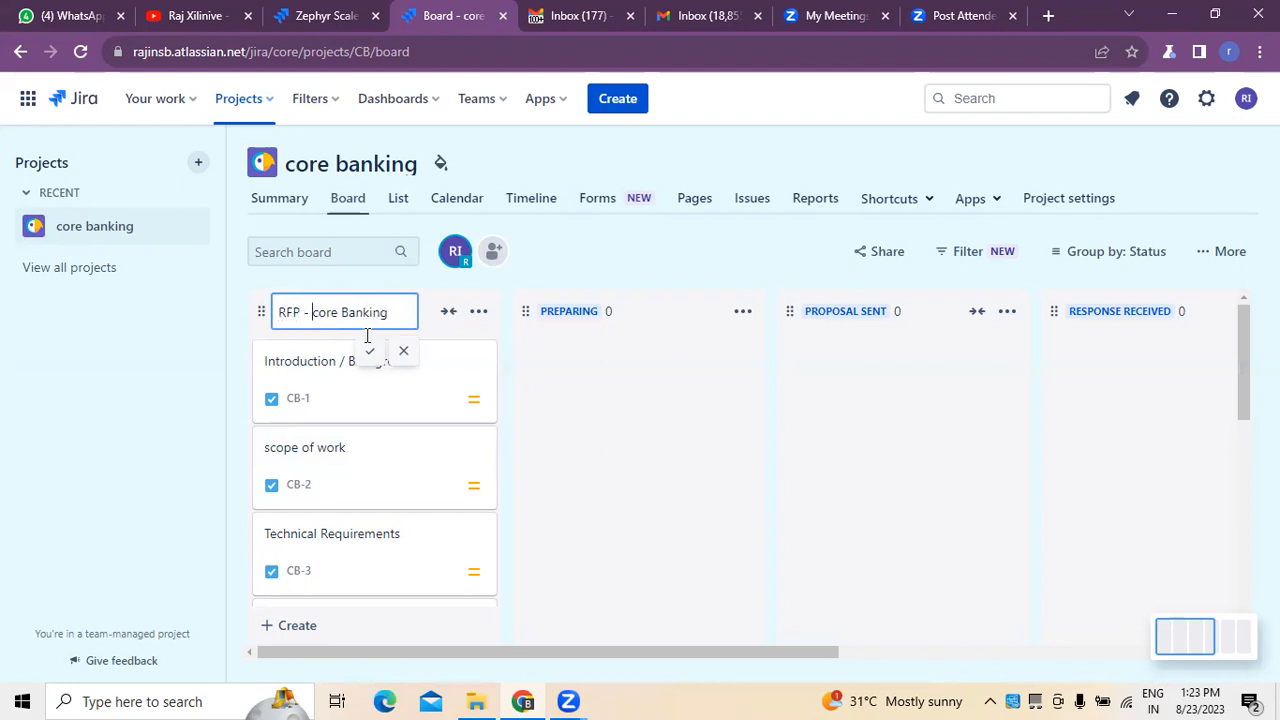
click(369, 352)
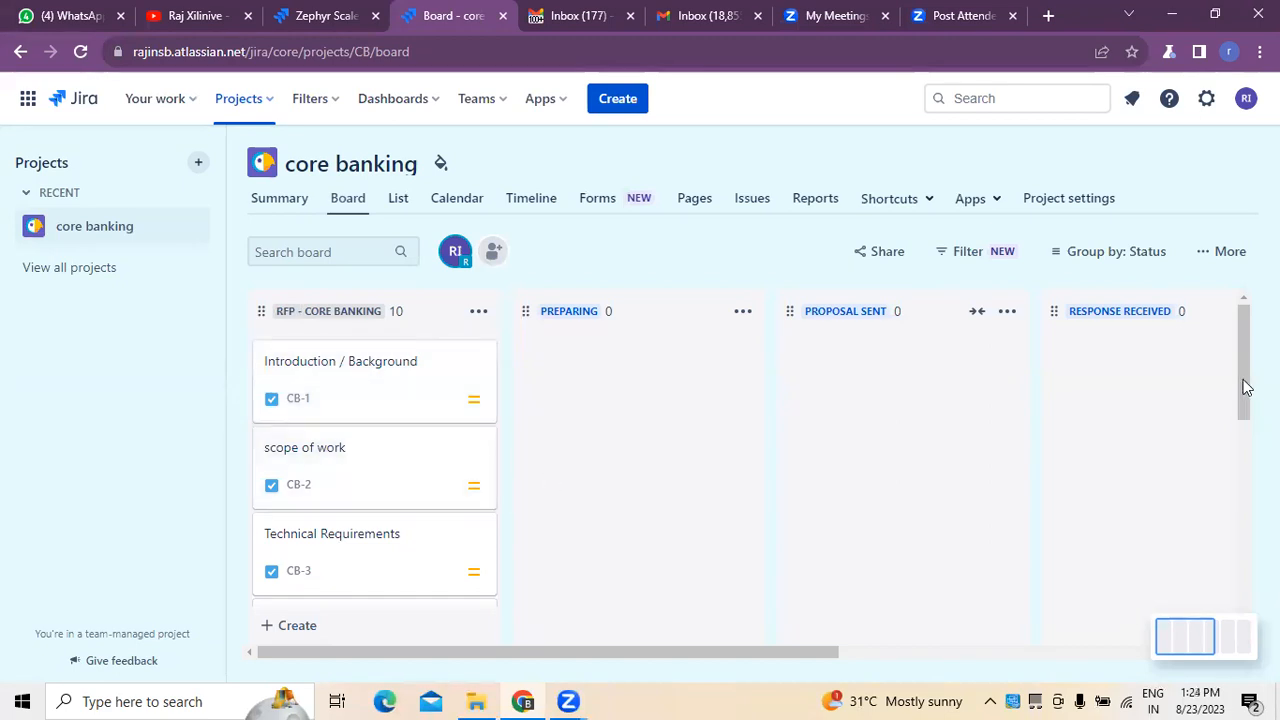
Move the Introduction / Background card through the Preparing and Proposal Sent columns and return it to the top of RFP - core Banking.
drag(1246, 388, 1243, 329)
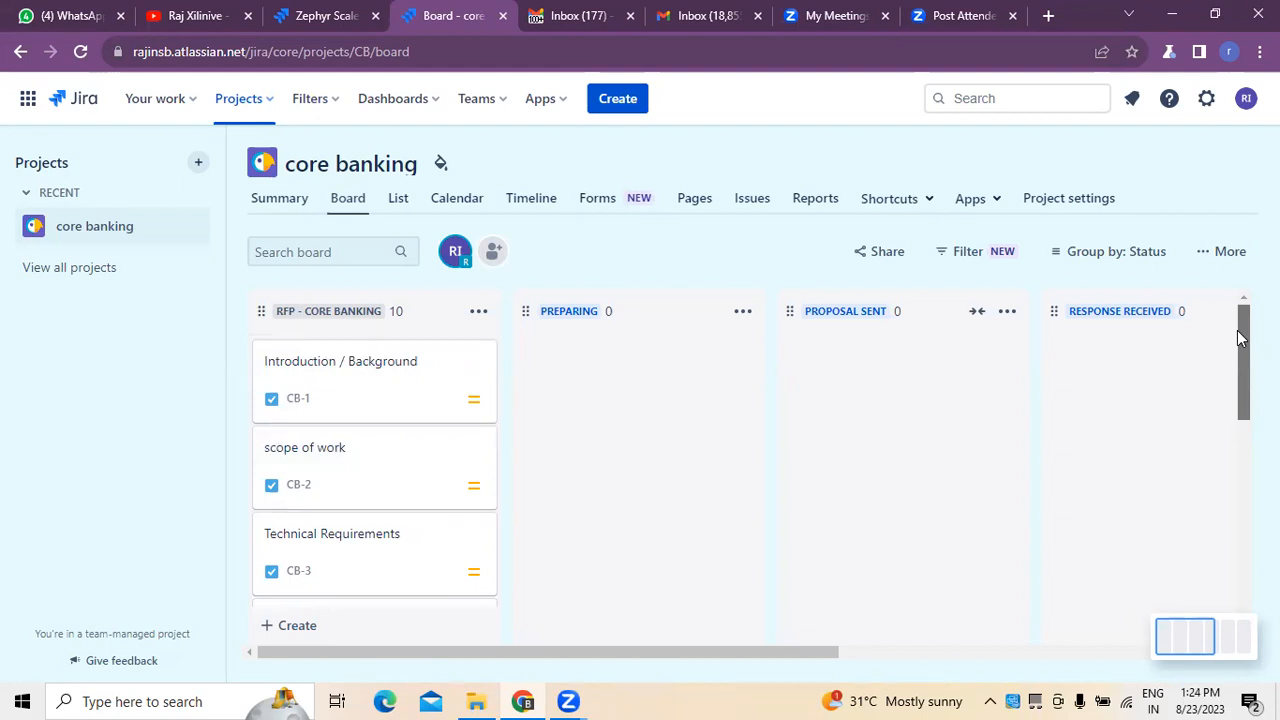
mouse_move(386, 377)
mouse_down()
mouse_move(549, 431)
mouse_move(632, 390)
mouse_move(660, 394)
mouse_move(397, 377)
mouse_move(391, 391)
mouse_up()
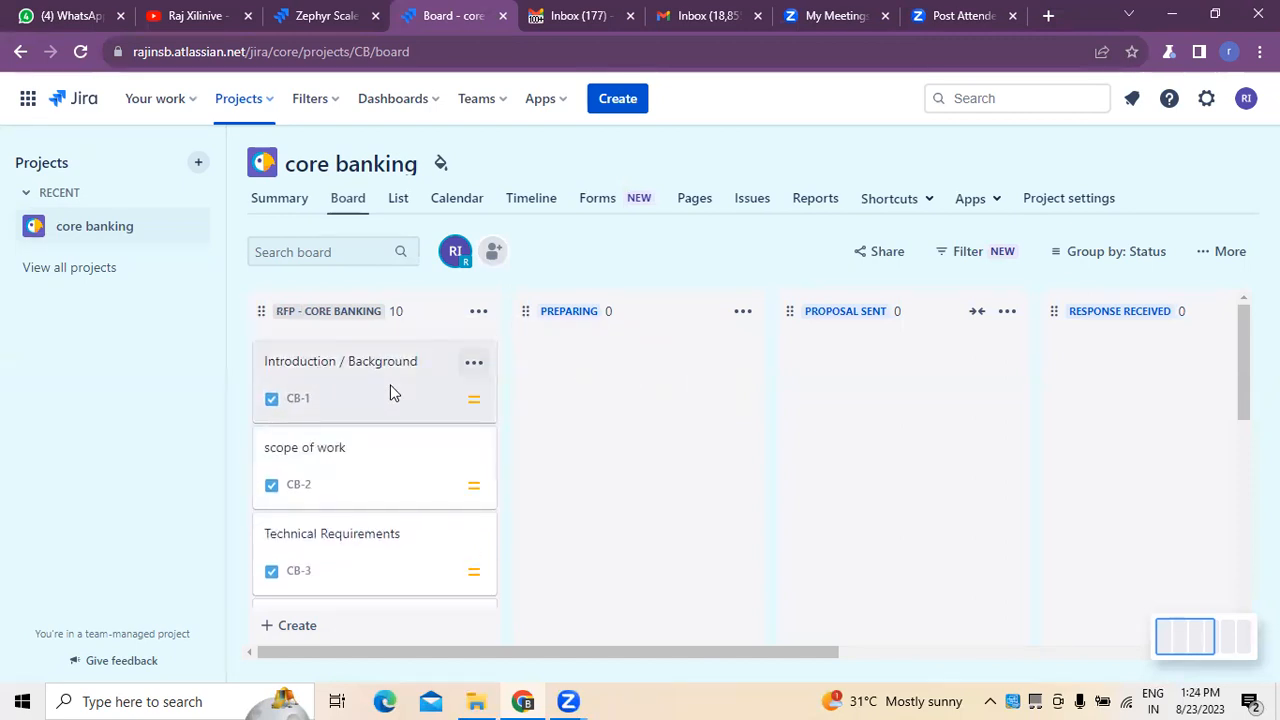
drag(390, 392, 654, 380)
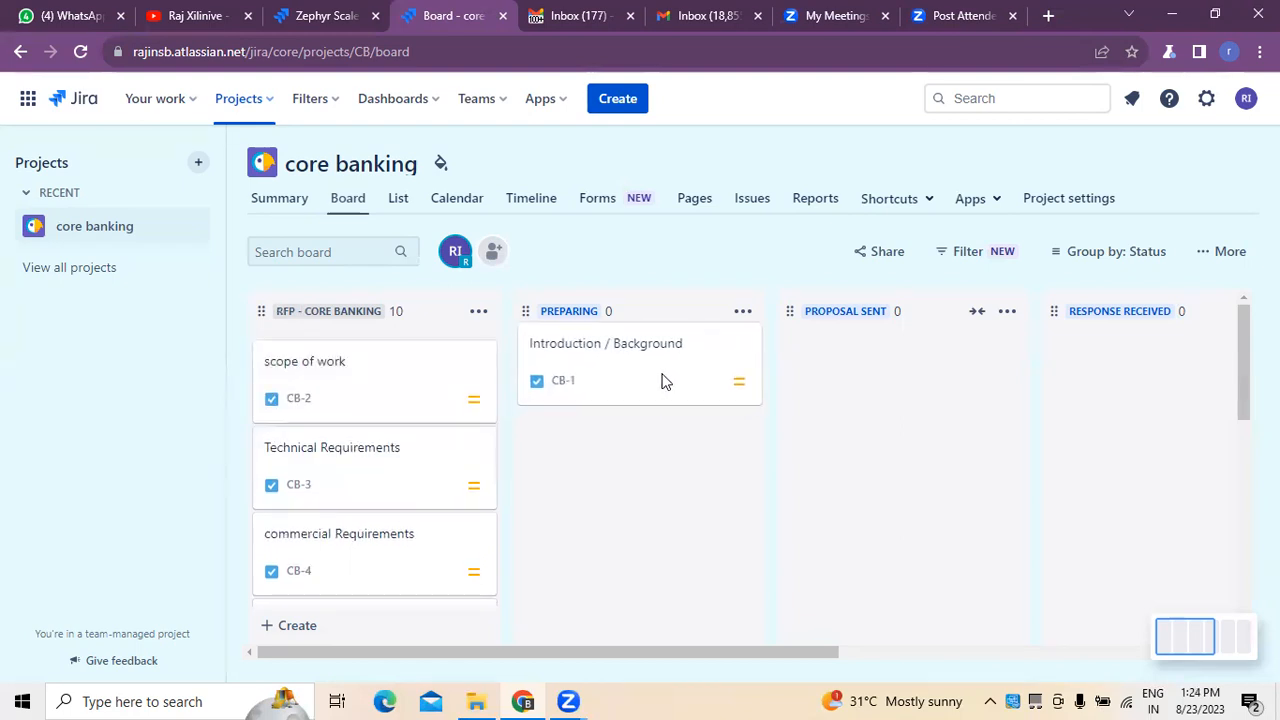
drag(665, 381, 965, 425)
drag(1063, 392, 397, 389)
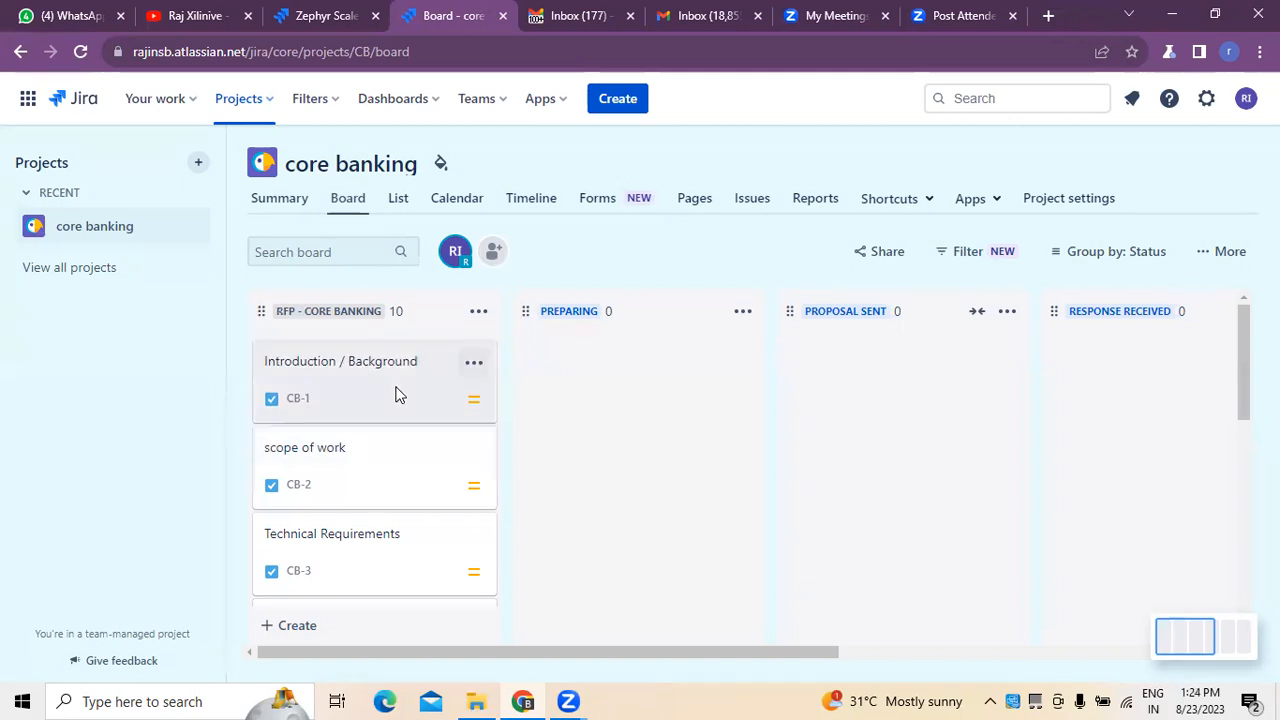
Examine the detail fields of the Introduction / Background and scope of work tasks, closing each one.
click(340, 367)
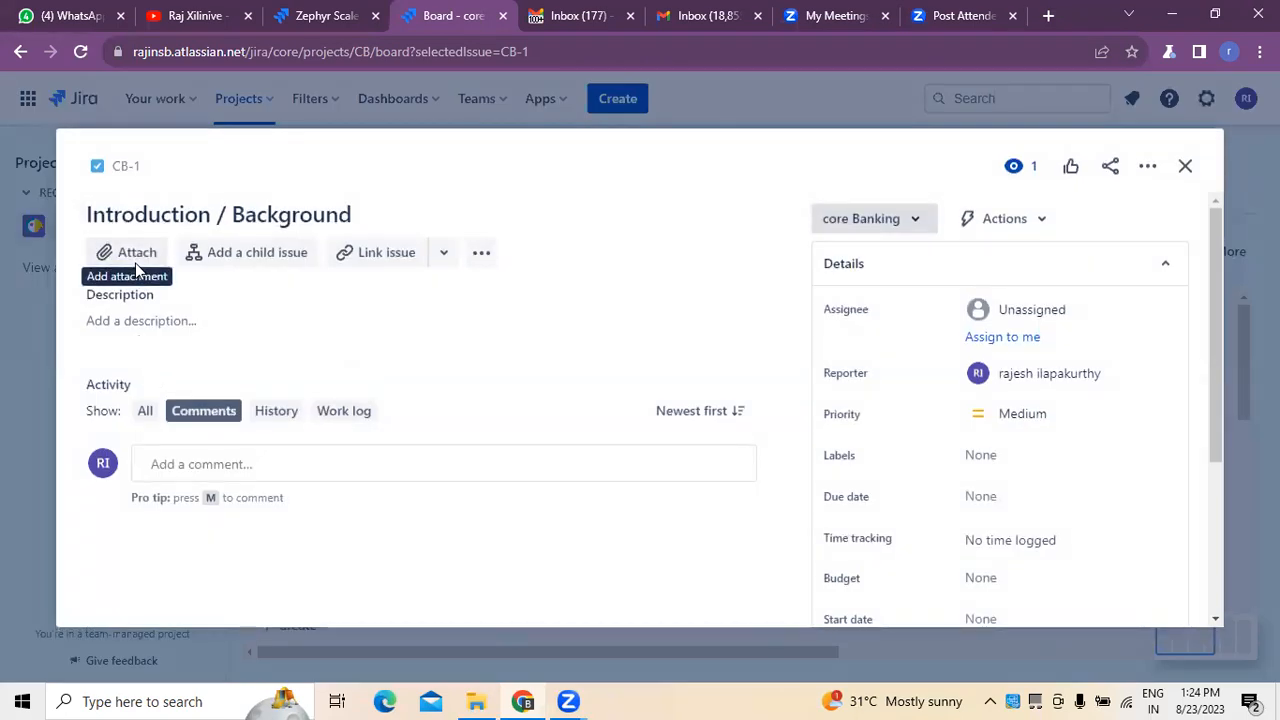
scroll(1063, 499, down, 3)
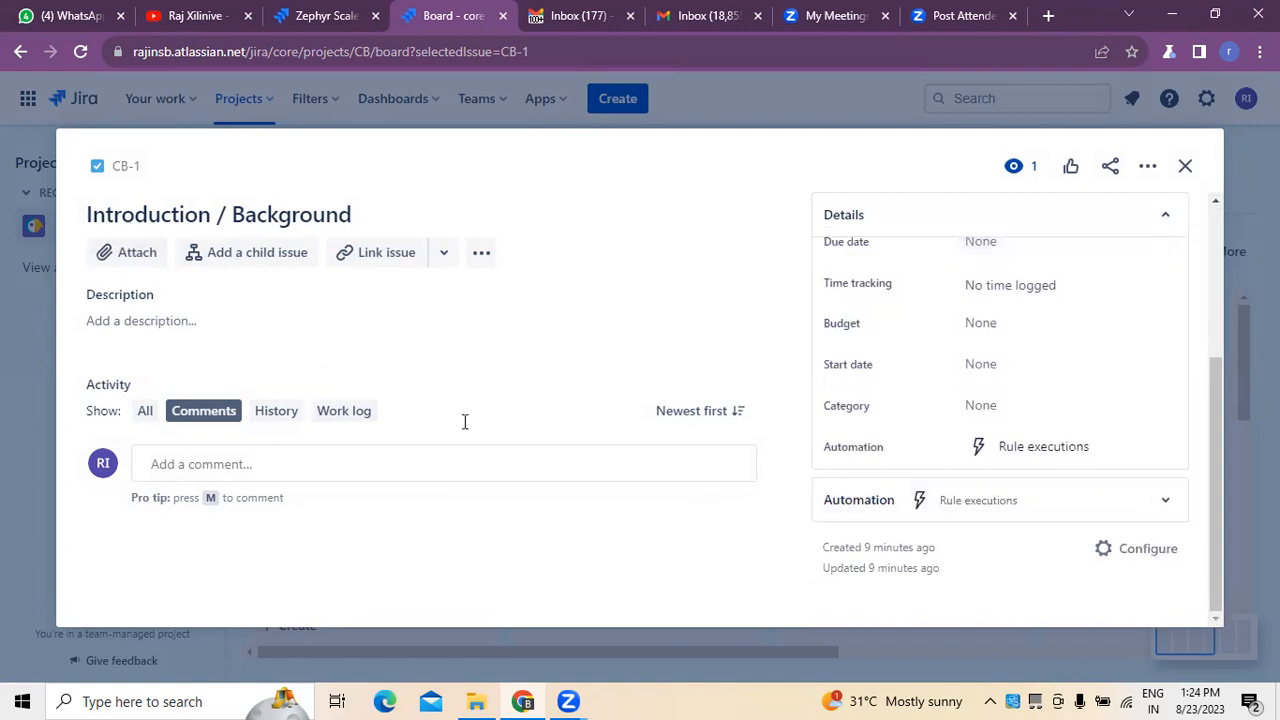
click(1186, 168)
click(329, 457)
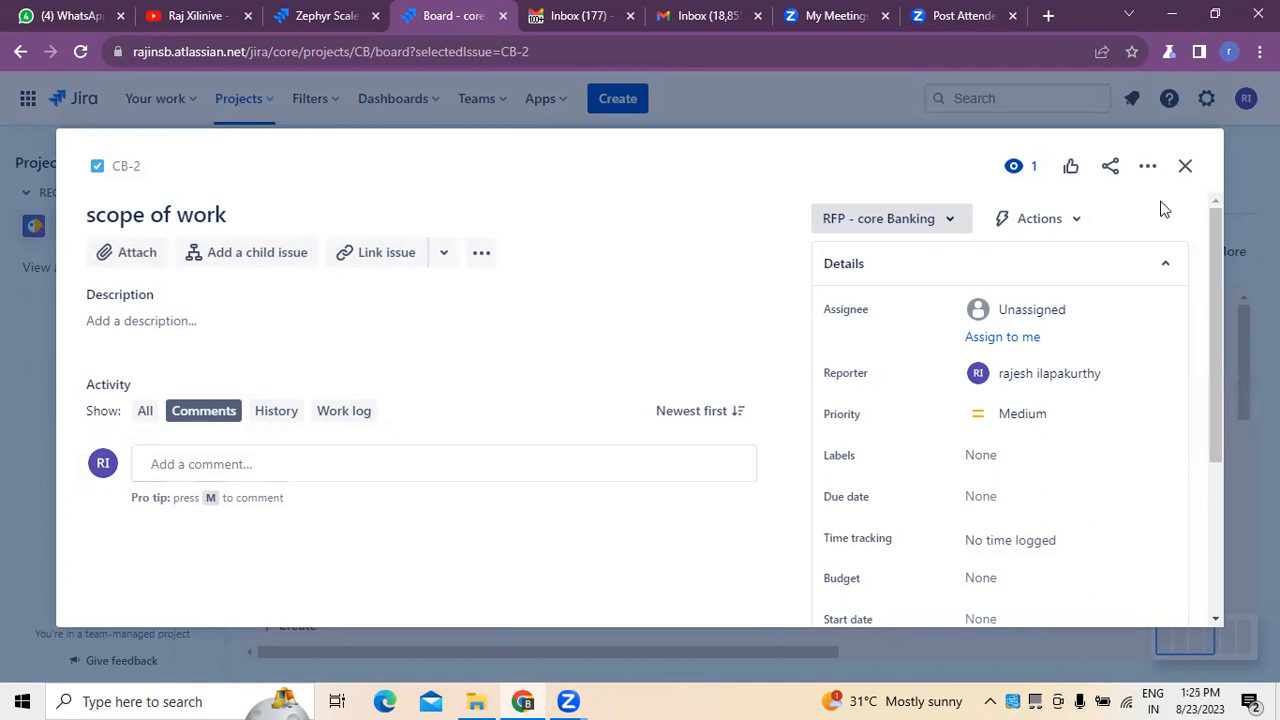
click(1185, 166)
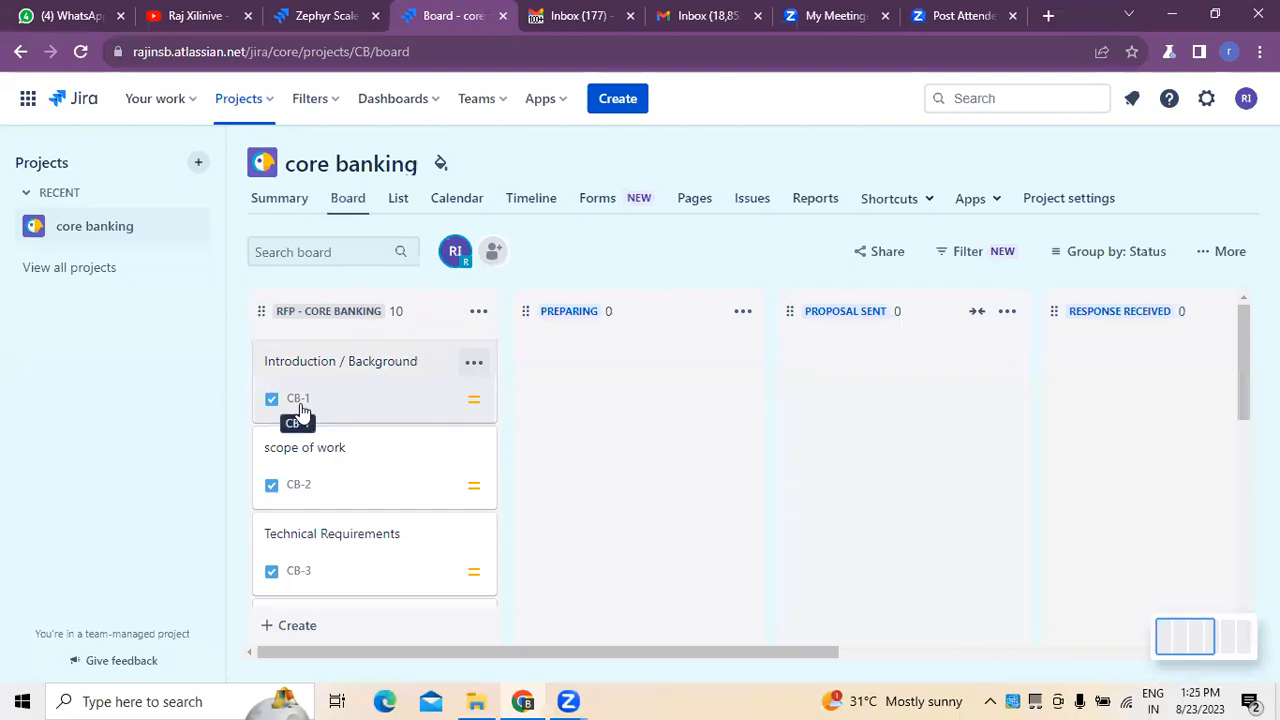
Review the project's tasks on the board, check the list and summary views, and return to the board.
scroll(300, 405, down, 2)
scroll(300, 402, down, 4)
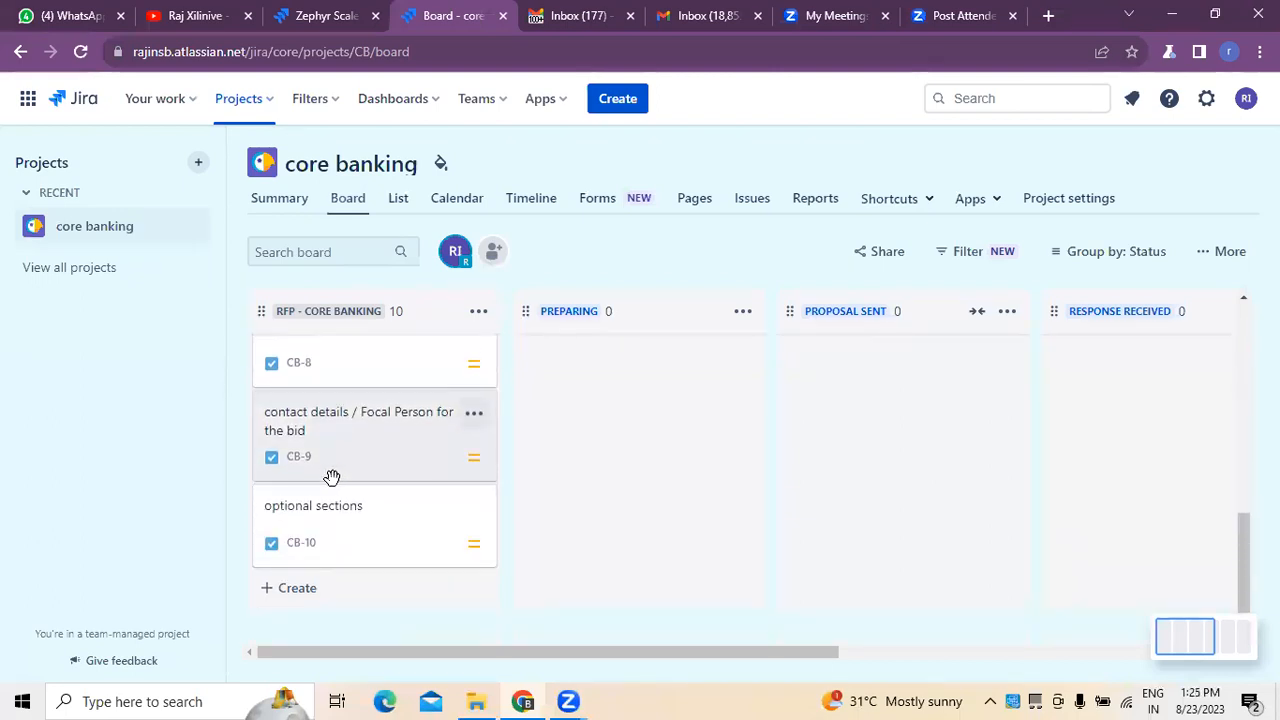
scroll(332, 477, up, 6)
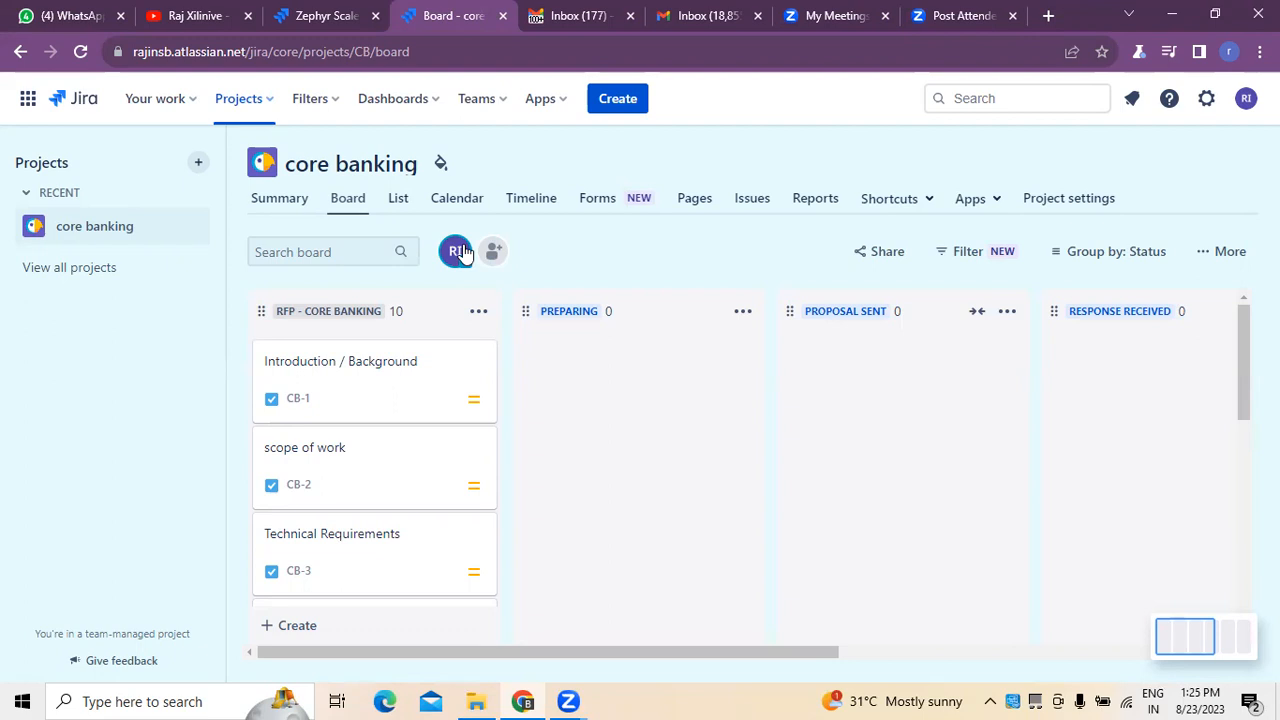
click(406, 208)
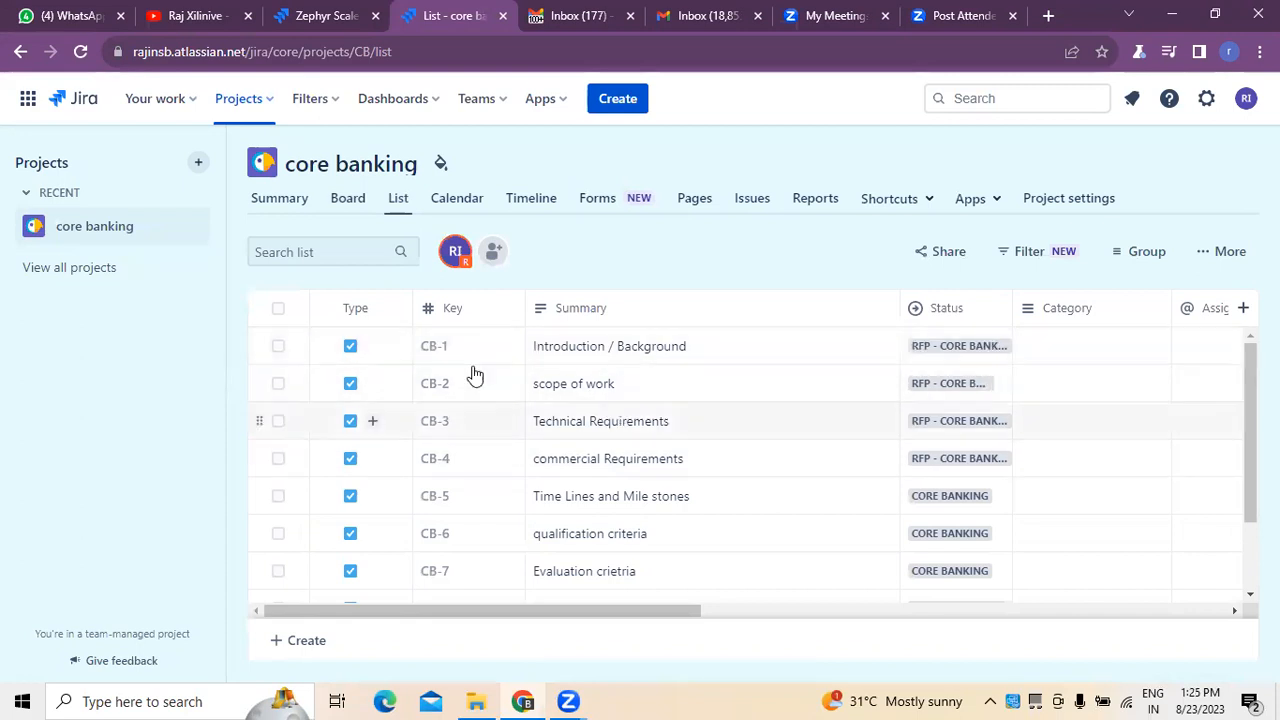
click(290, 203)
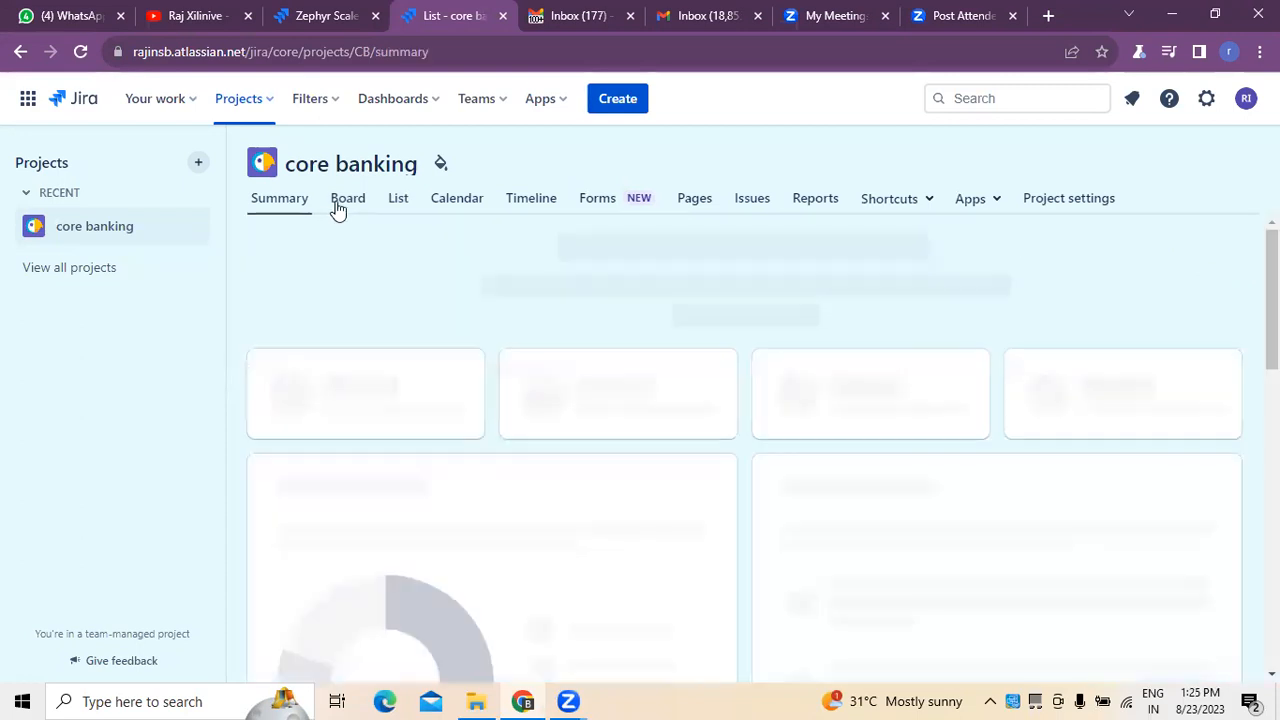
click(347, 199)
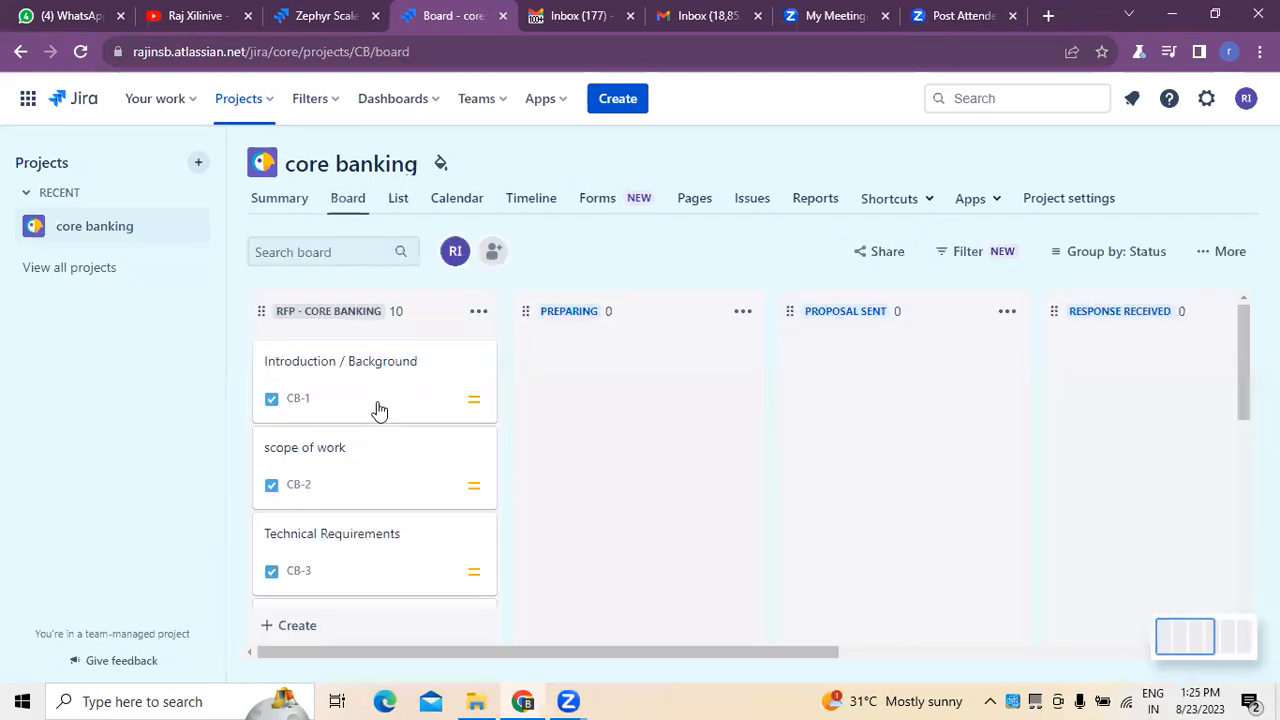
scroll(360, 440, down, 2)
scroll(357, 420, up, 2)
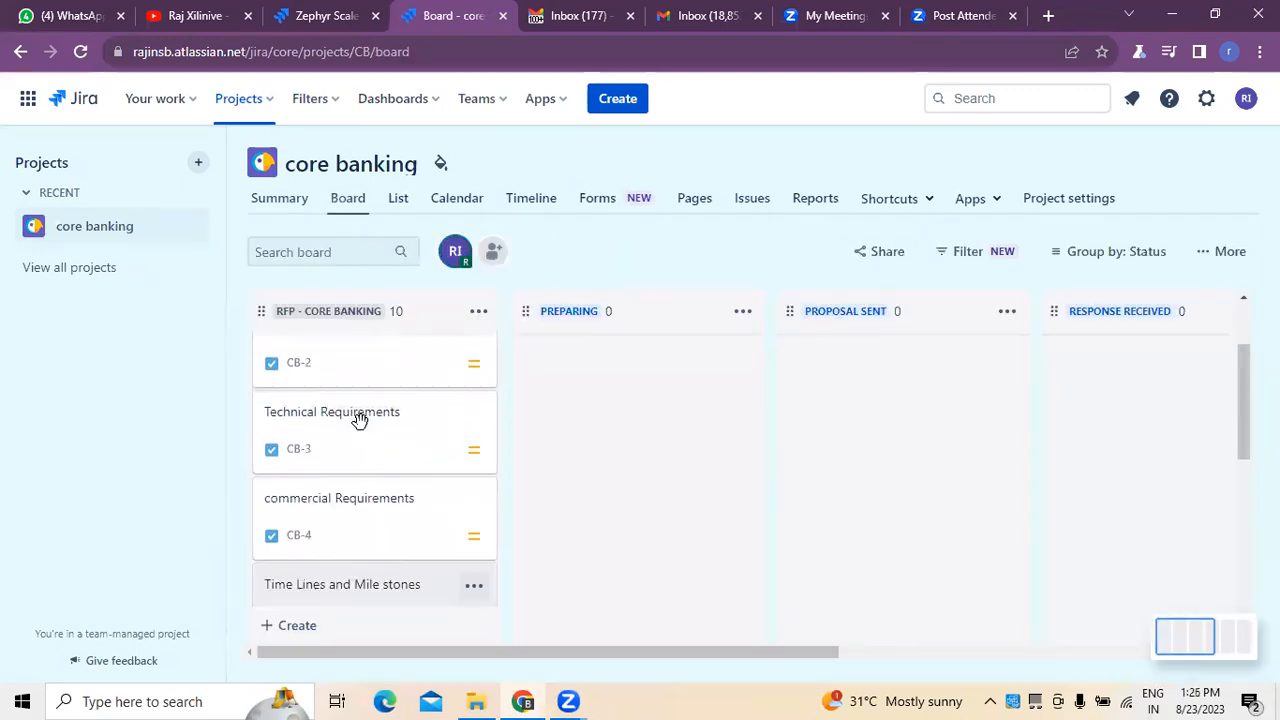
Set the priority of the scope of work and Technical Requirements tasks to Highest in the project's list view.
click(404, 207)
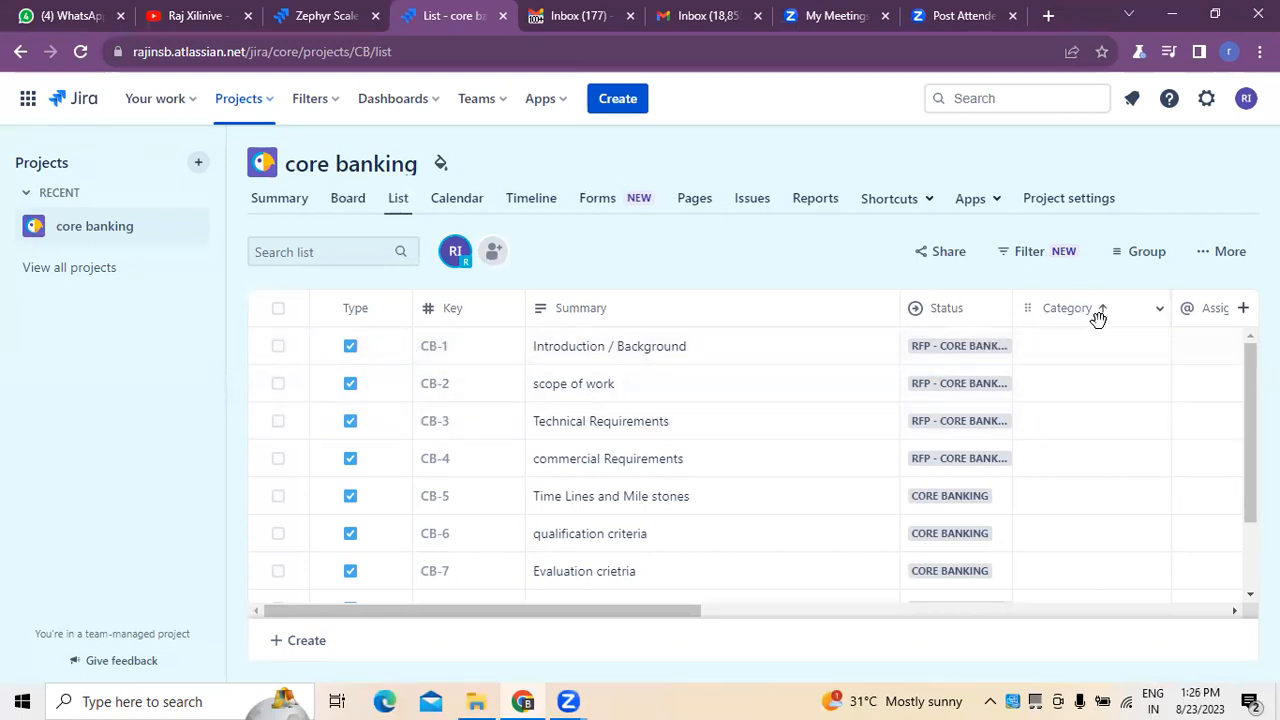
click(1160, 309)
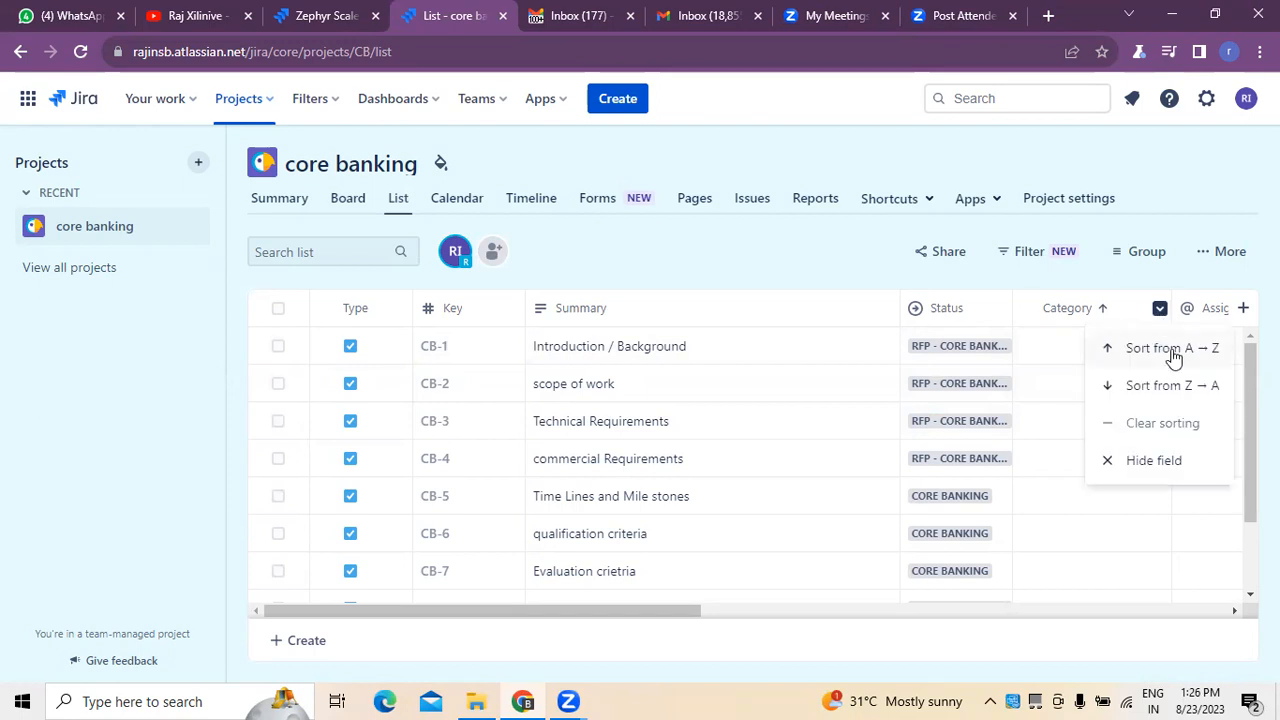
drag(673, 610, 805, 612)
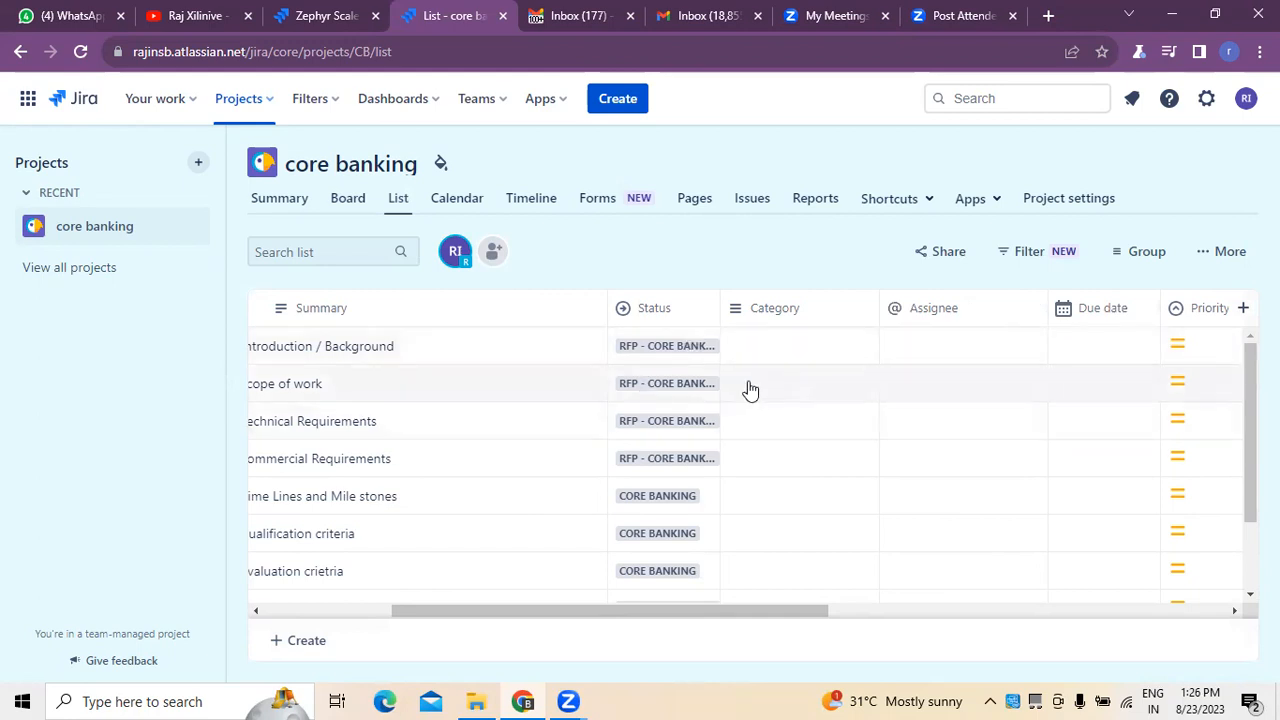
click(1200, 389)
click(1200, 389)
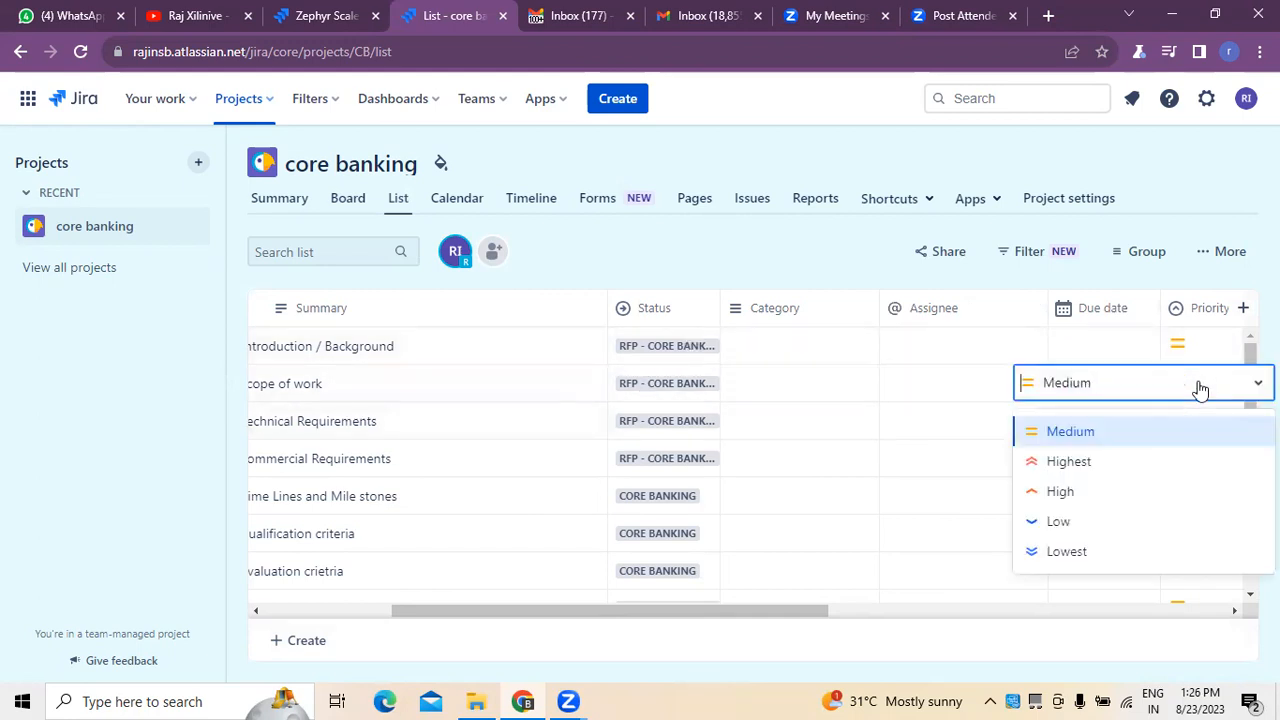
click(1080, 462)
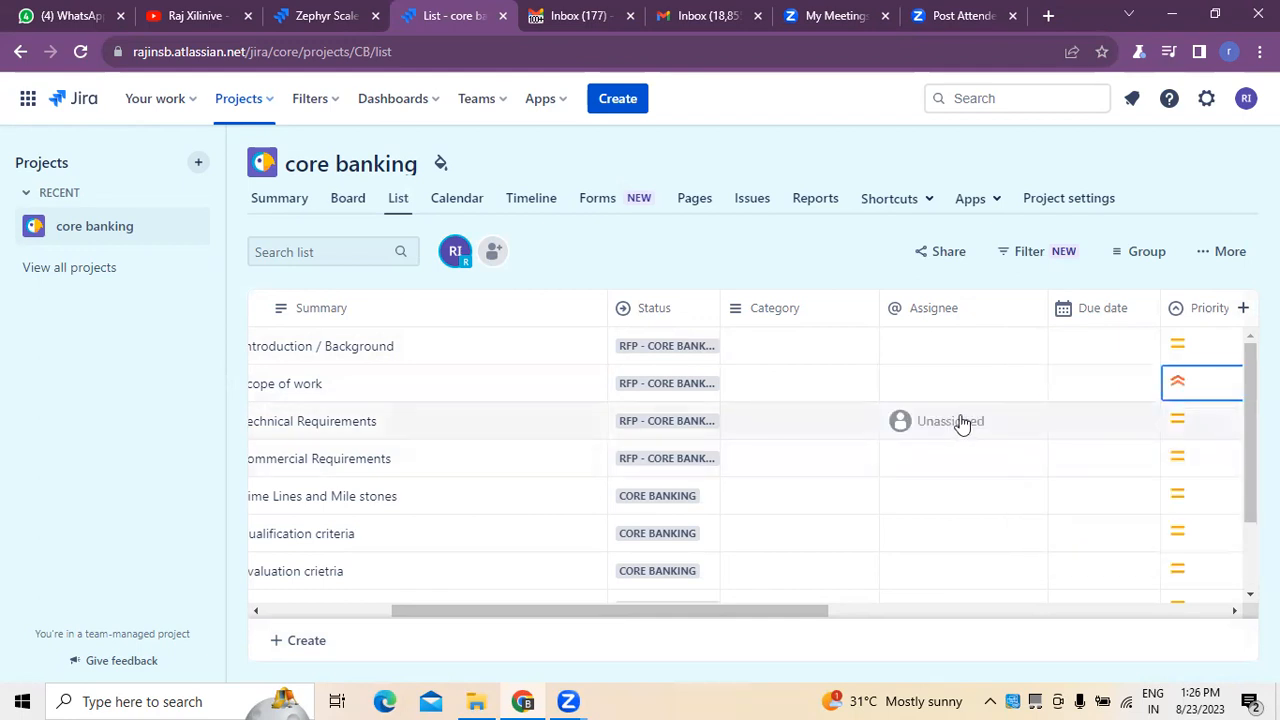
click(1190, 426)
click(1075, 500)
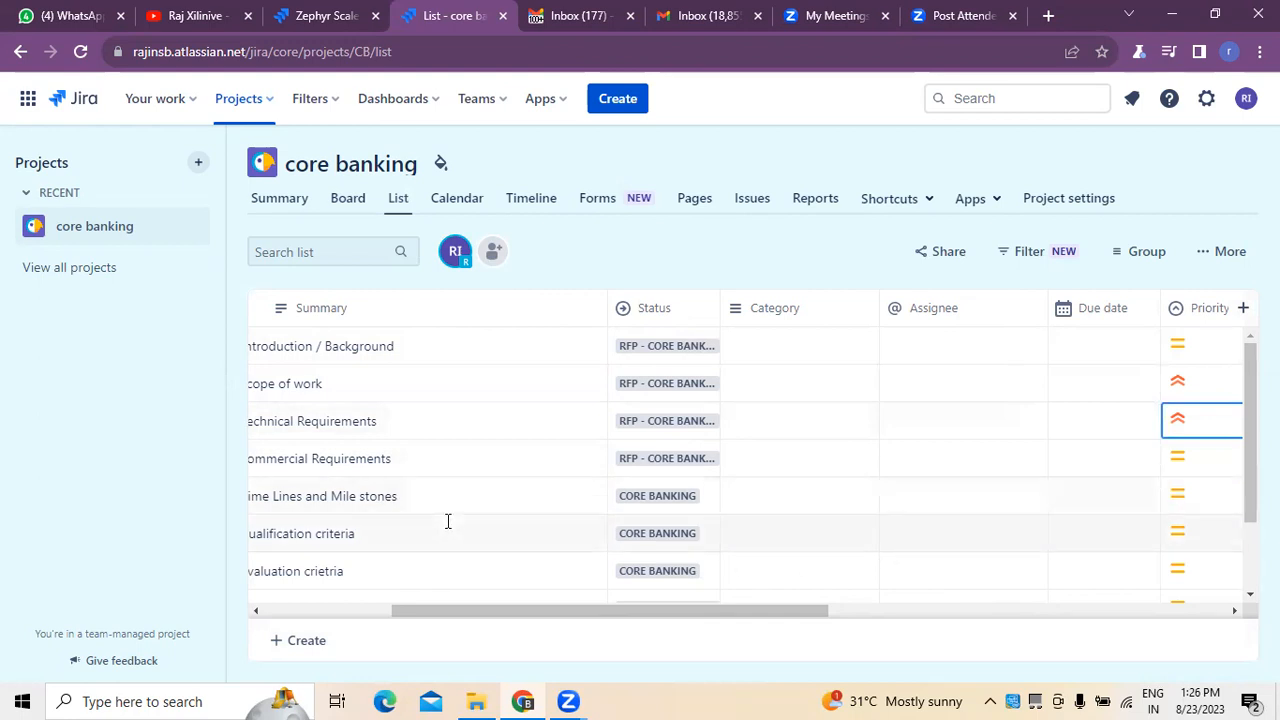
Set the optional sections task's priority to Low and the contact details / Focal Person for the bid task's priority to High.
scroll(420, 517, down, 2)
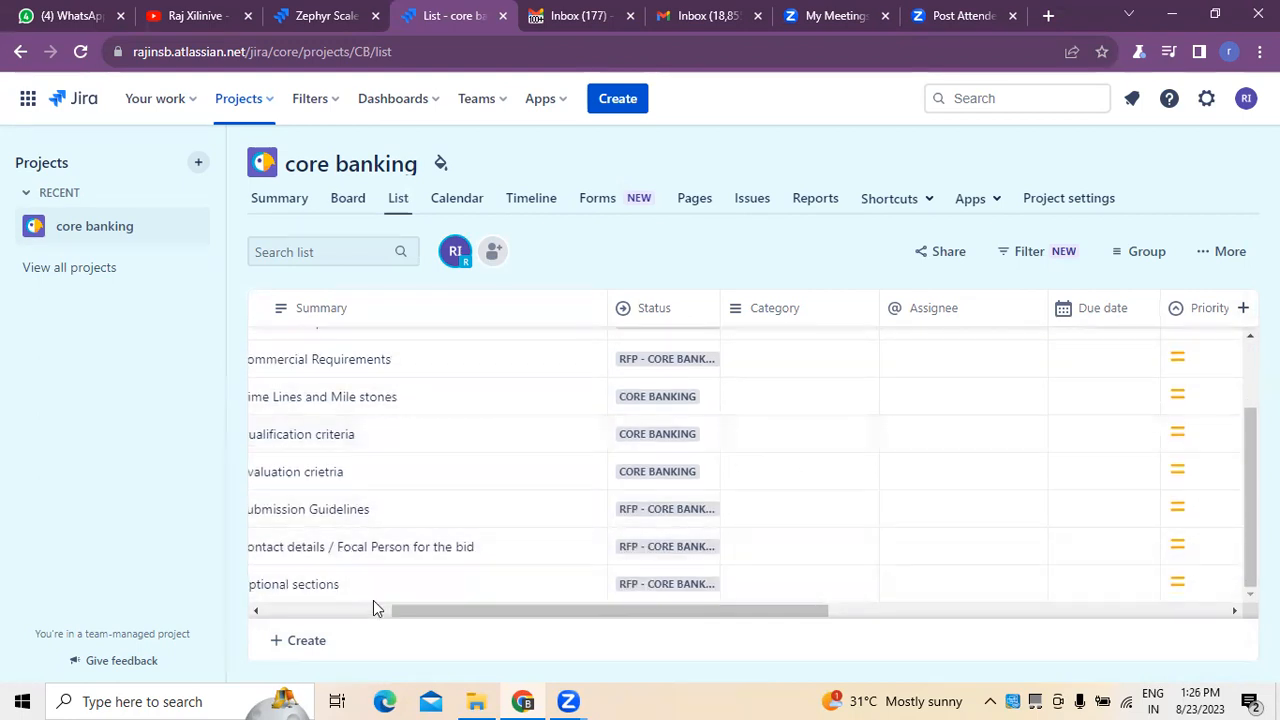
click(1204, 586)
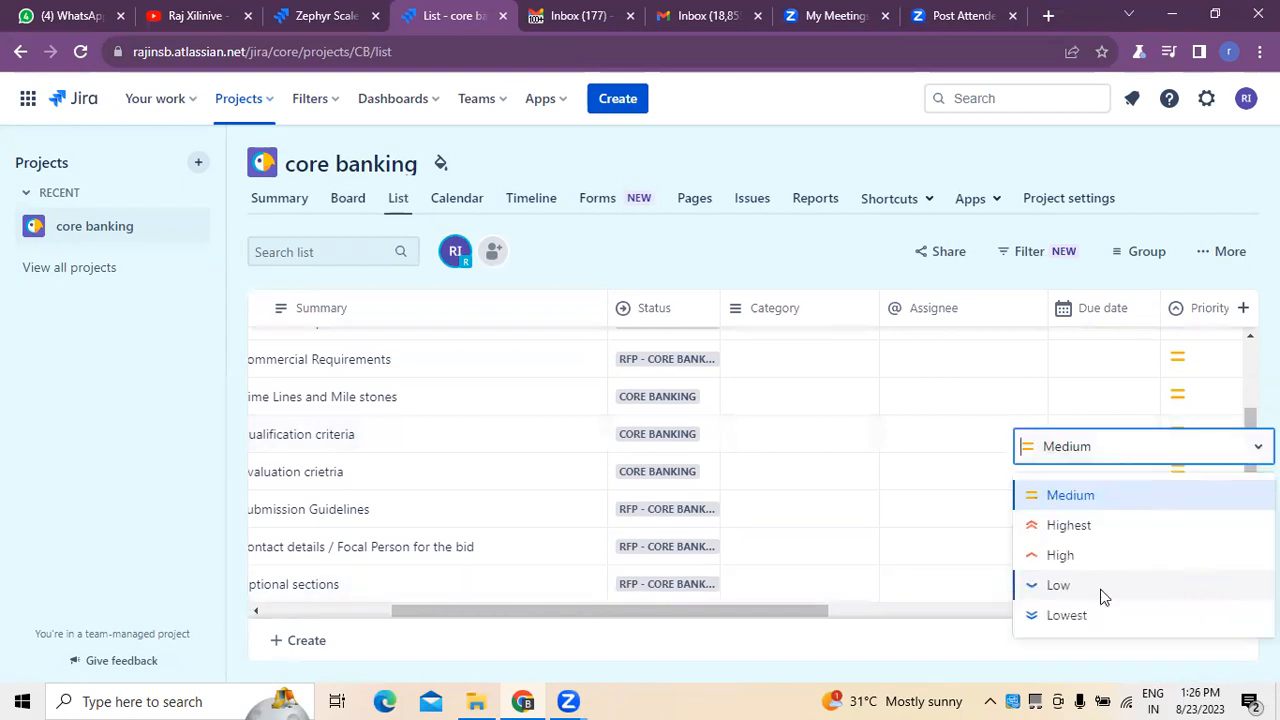
click(1058, 586)
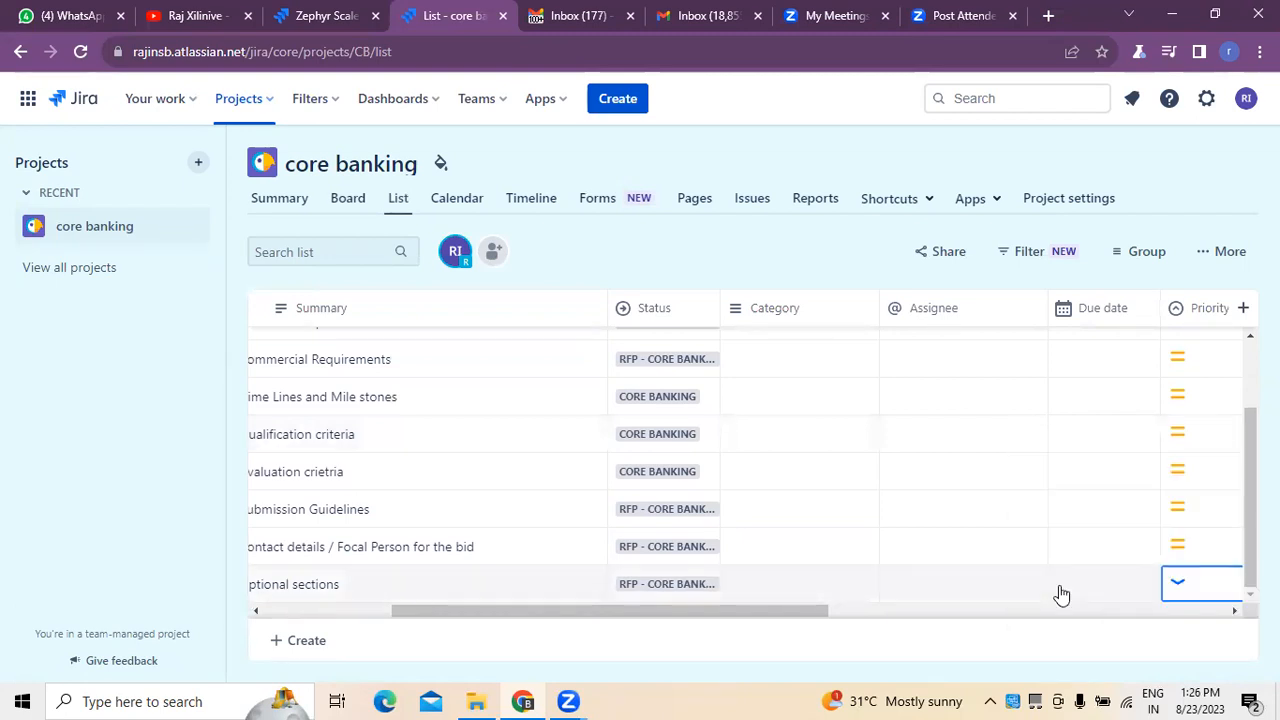
click(1191, 548)
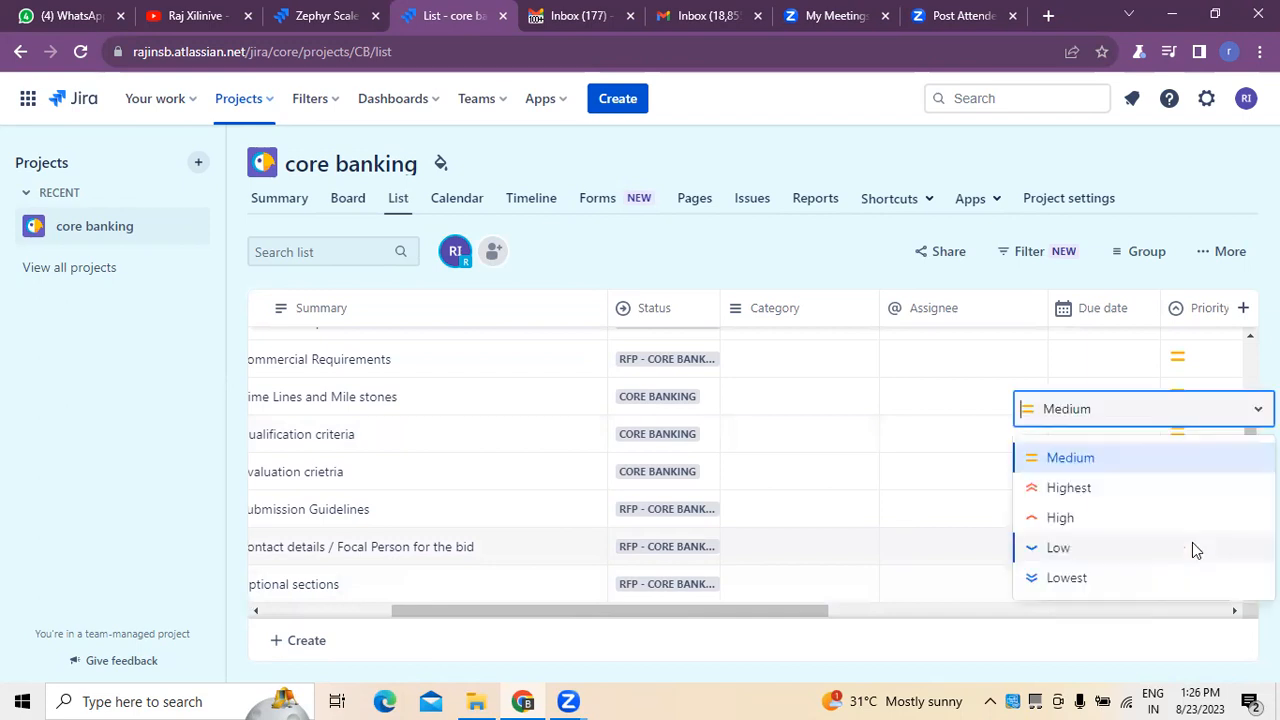
click(1060, 524)
drag(737, 611, 429, 580)
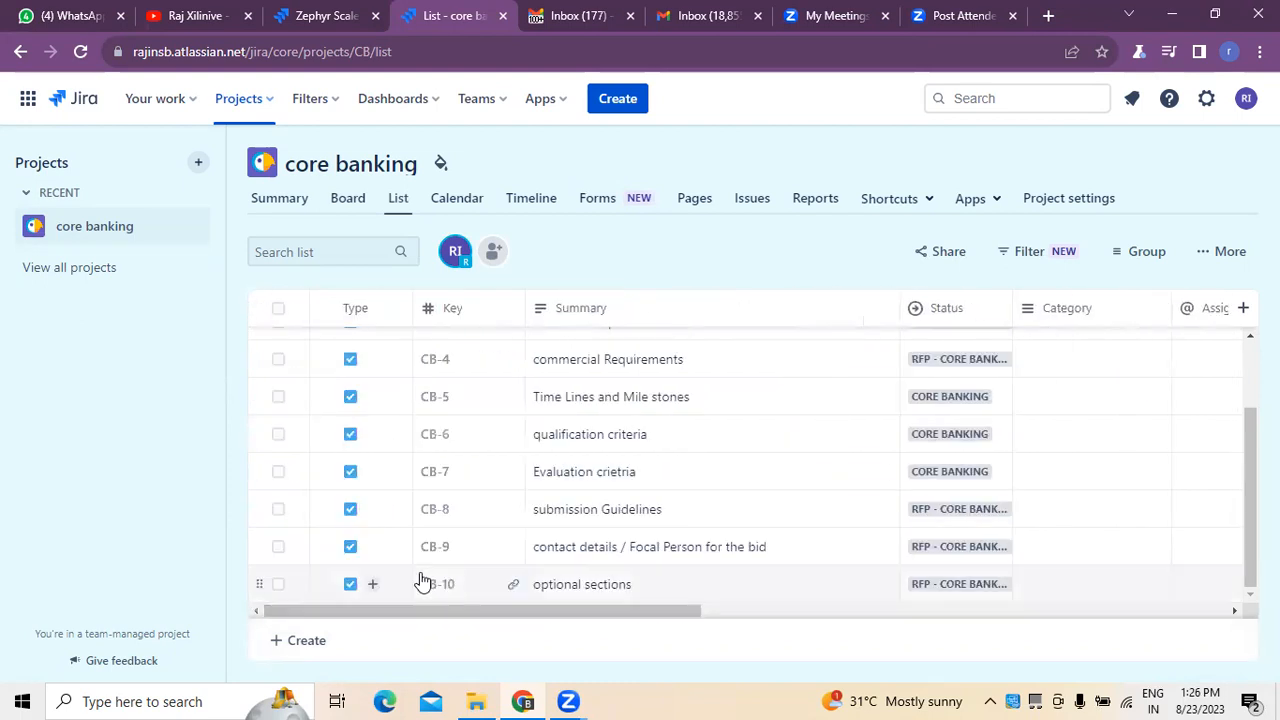
Look over the project's August 2023 calendar, opening a new item entry on the 23rd and dismissing it.
click(448, 214)
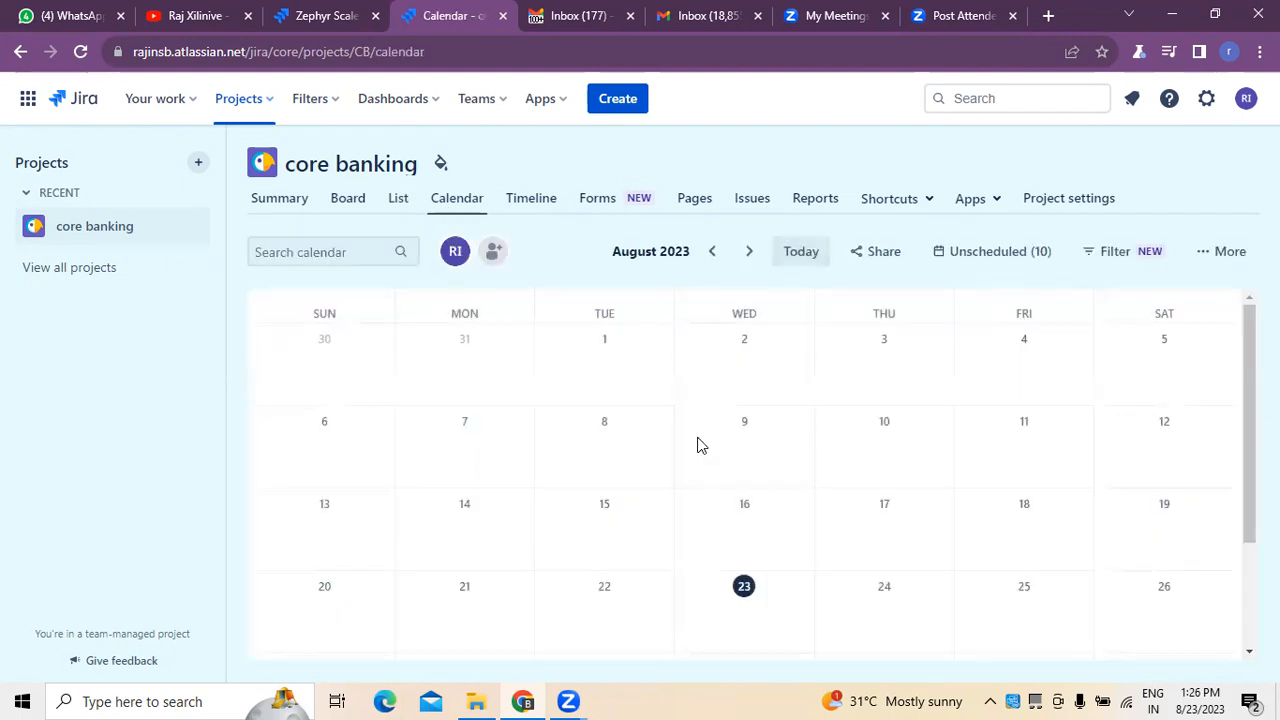
scroll(754, 490, down, 2)
scroll(754, 490, up, 2)
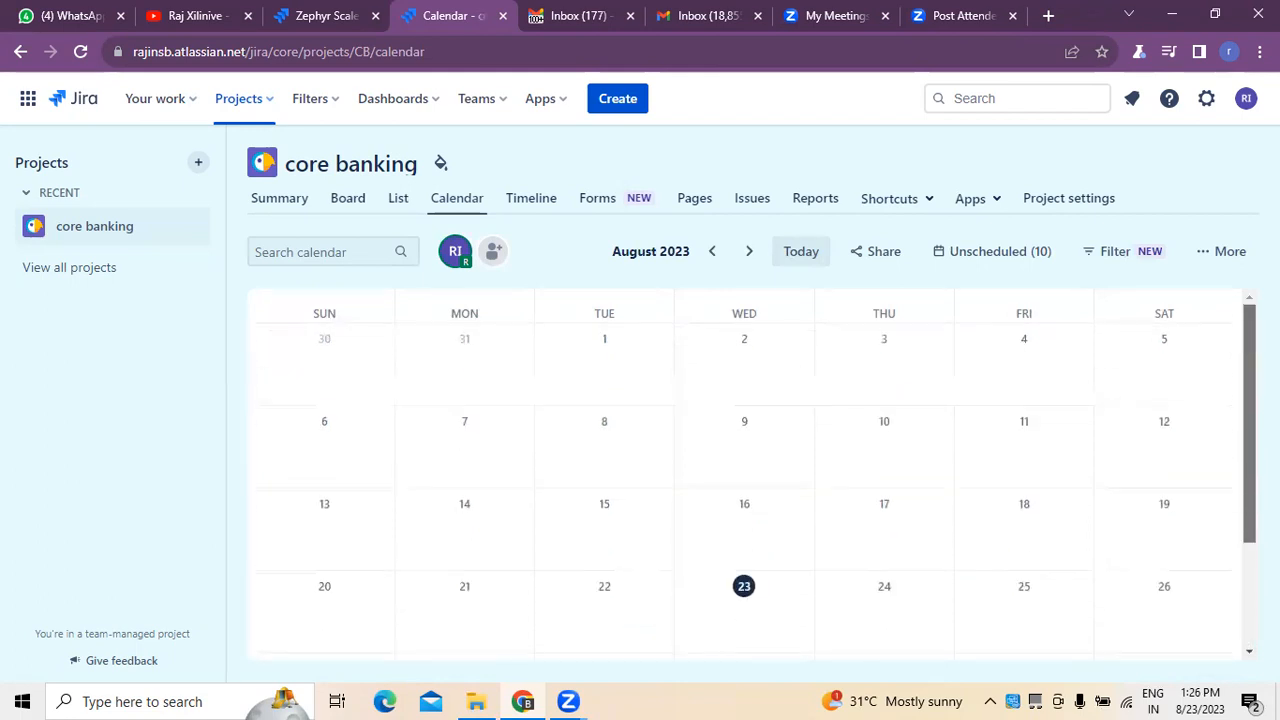
click(744, 592)
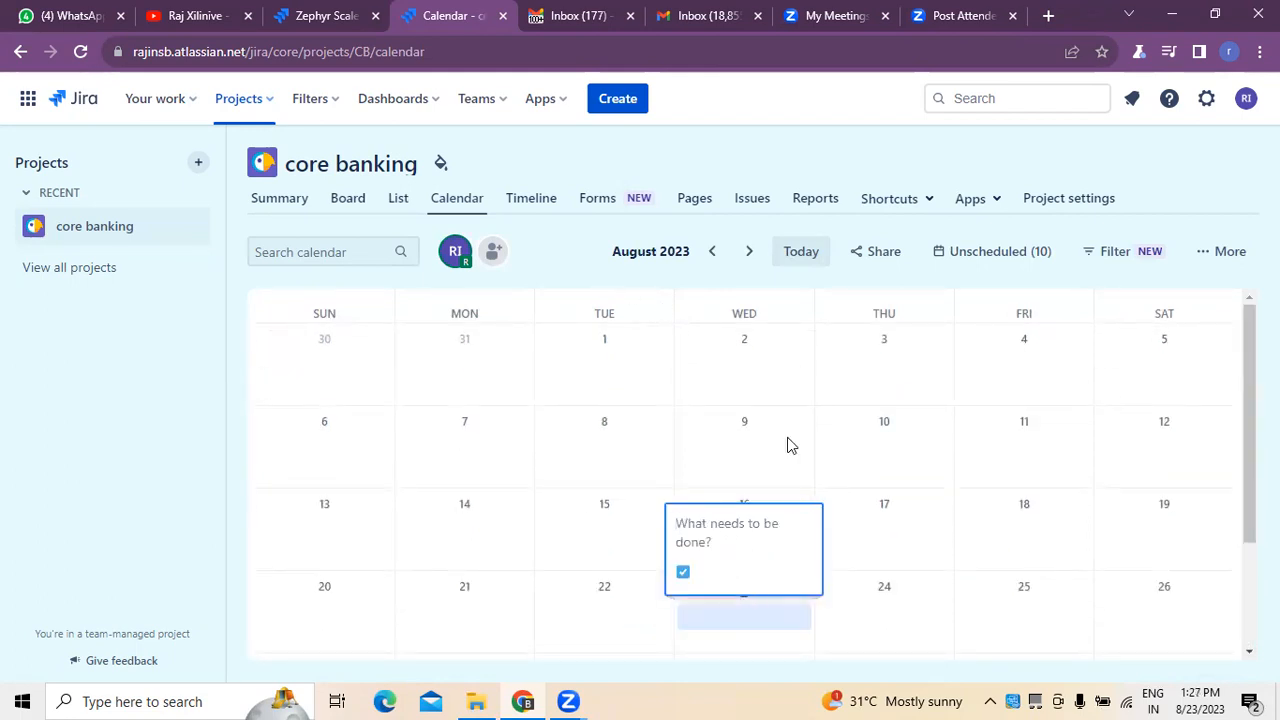
click(821, 262)
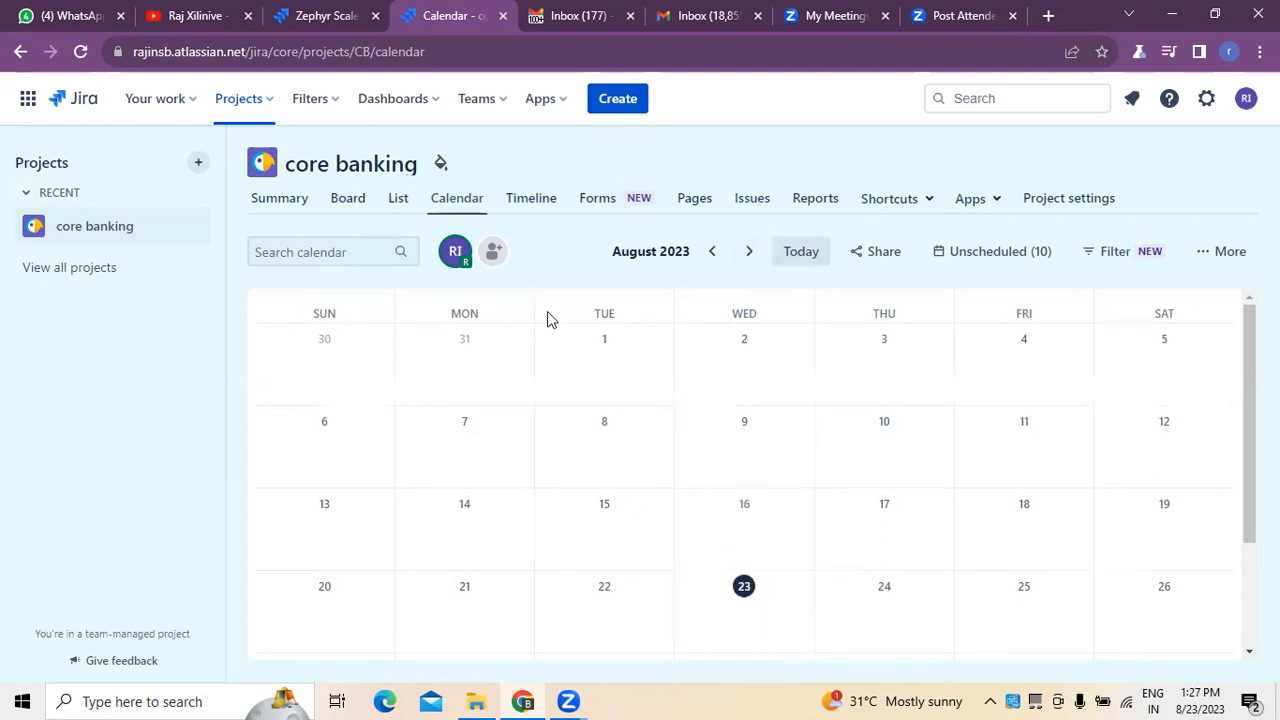
View the tasks on the project timeline and check its sharing options, closing them without sharing.
click(551, 205)
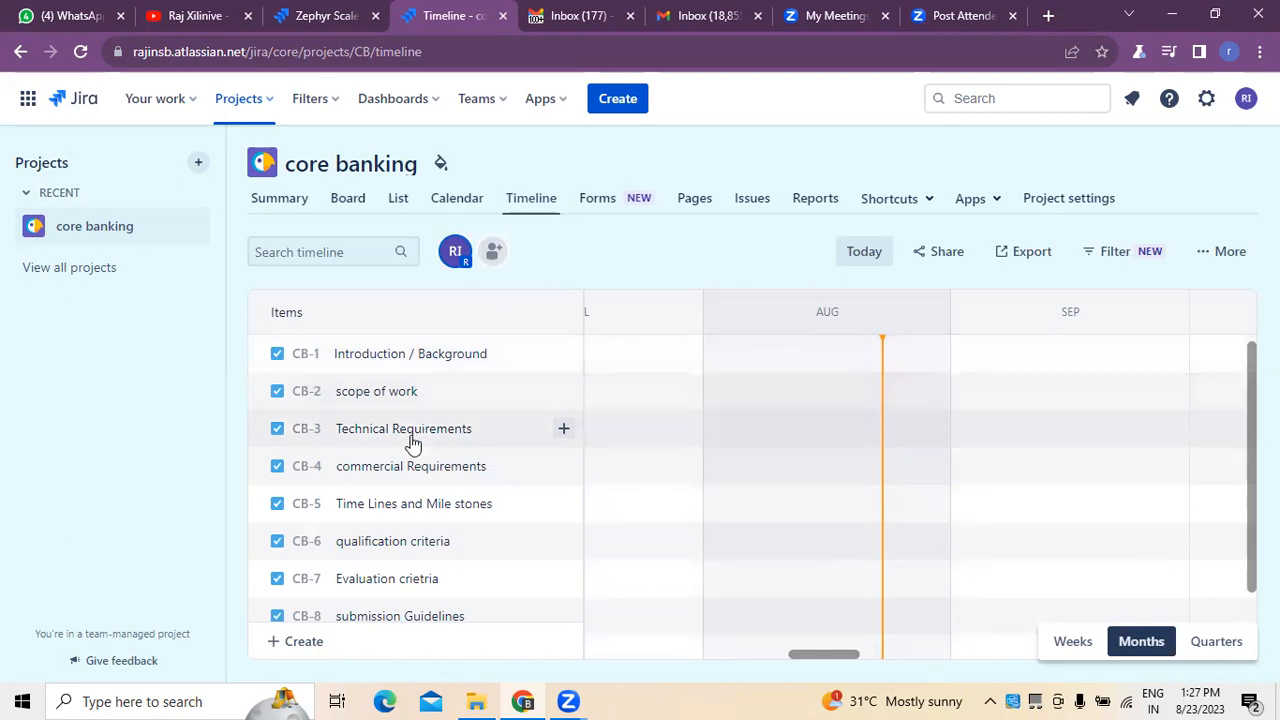
click(951, 251)
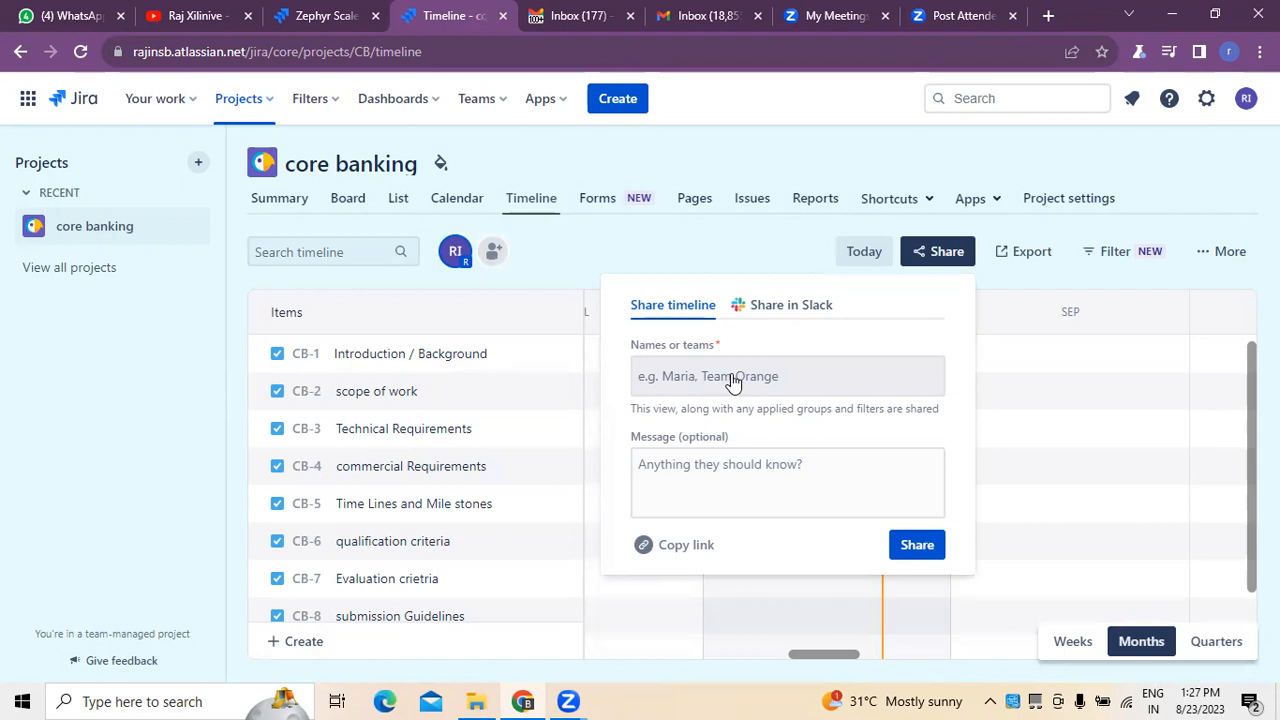
click(727, 108)
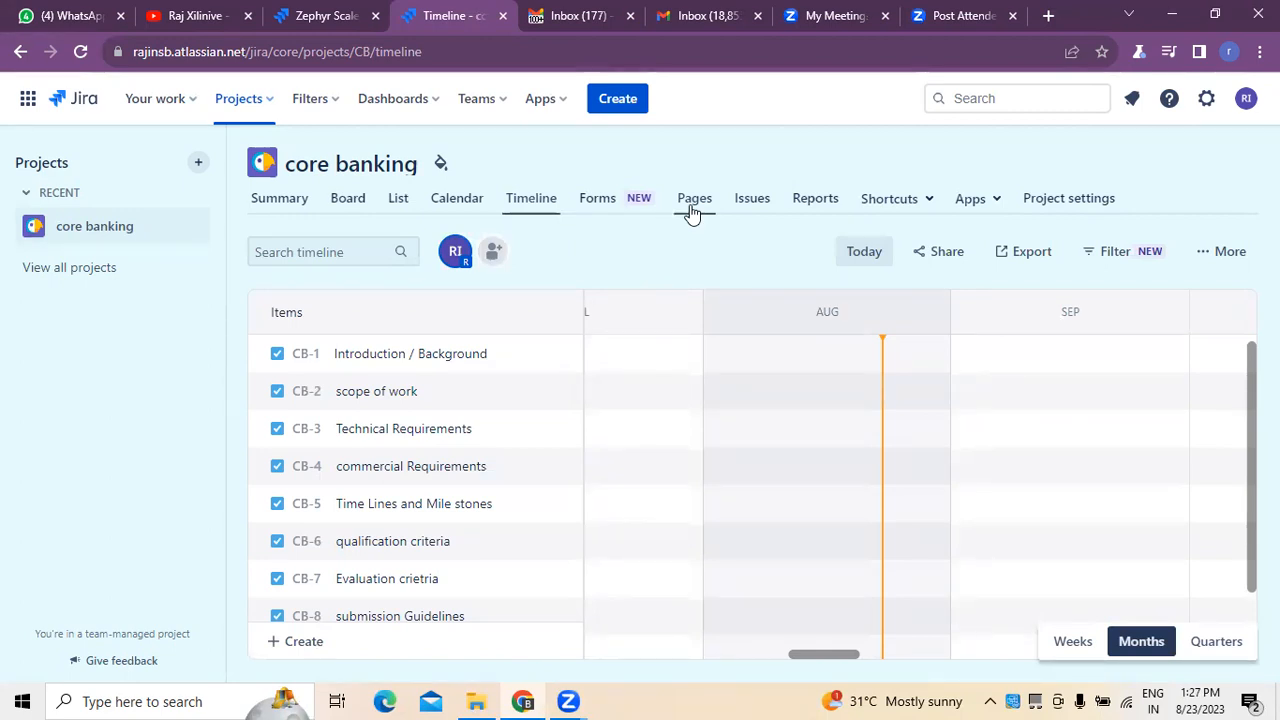
Look through the project's pages, issues and available reports.
click(689, 209)
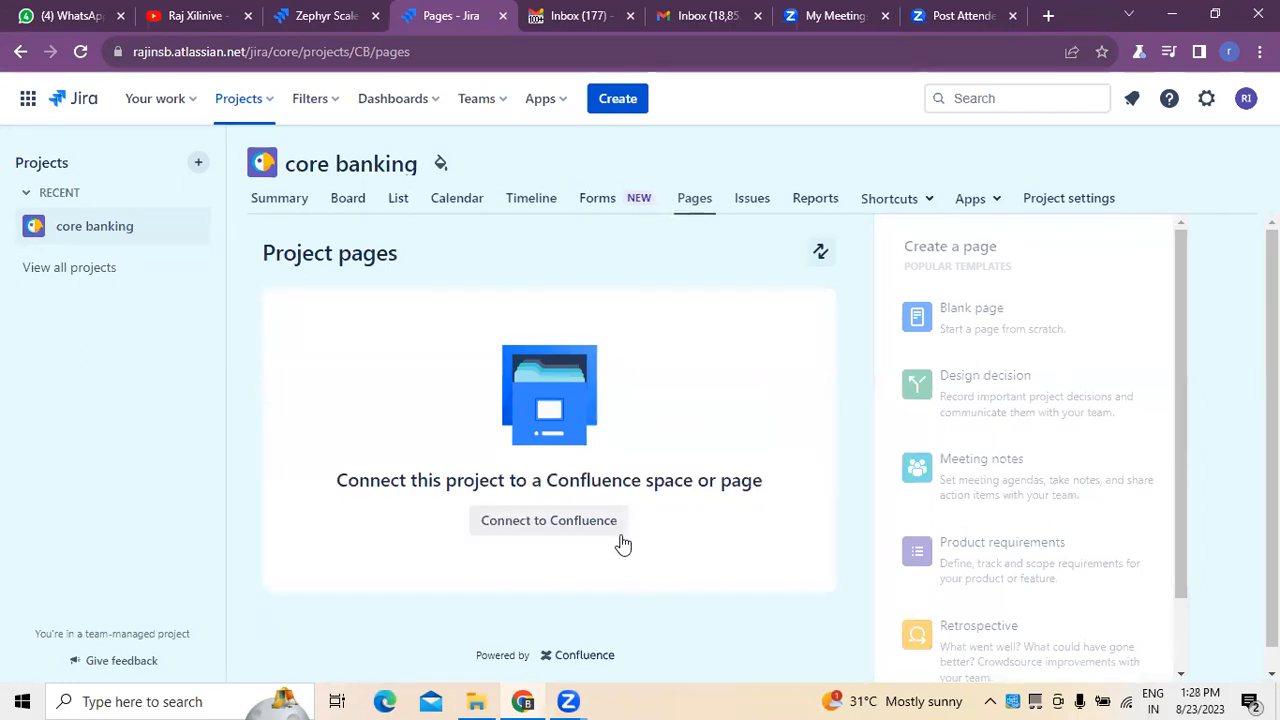
click(750, 205)
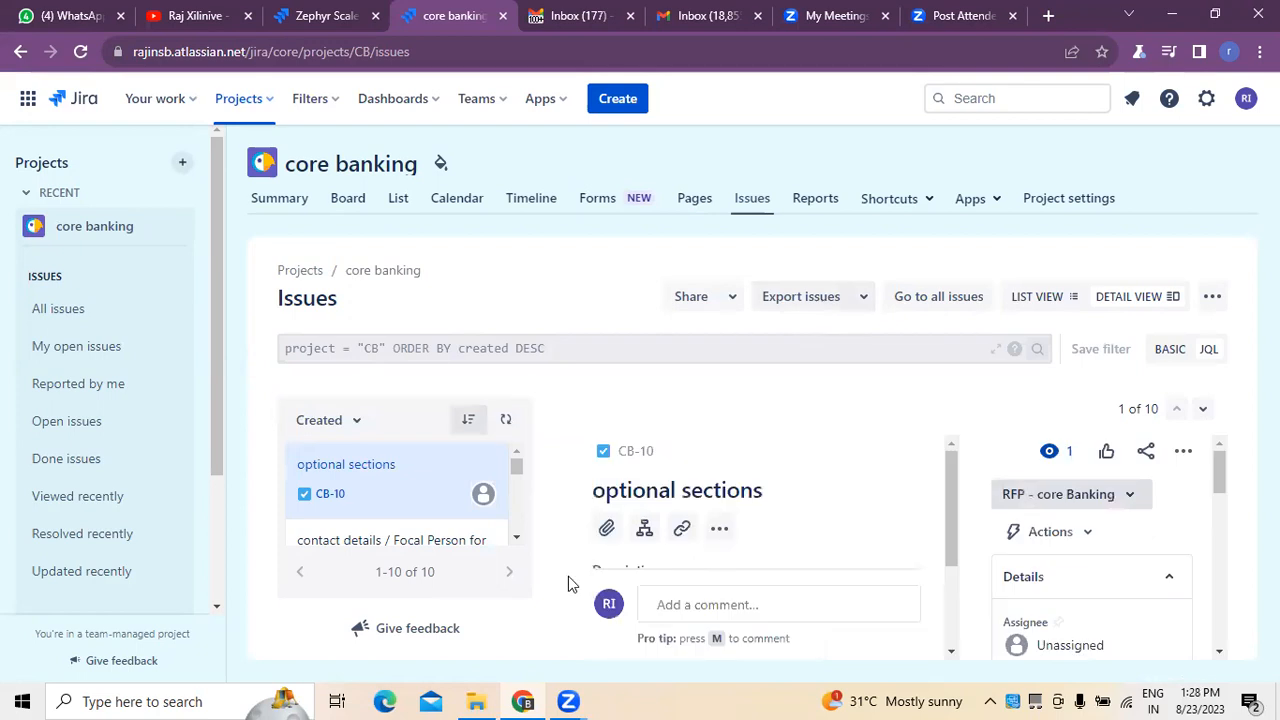
scroll(380, 470, down, 2)
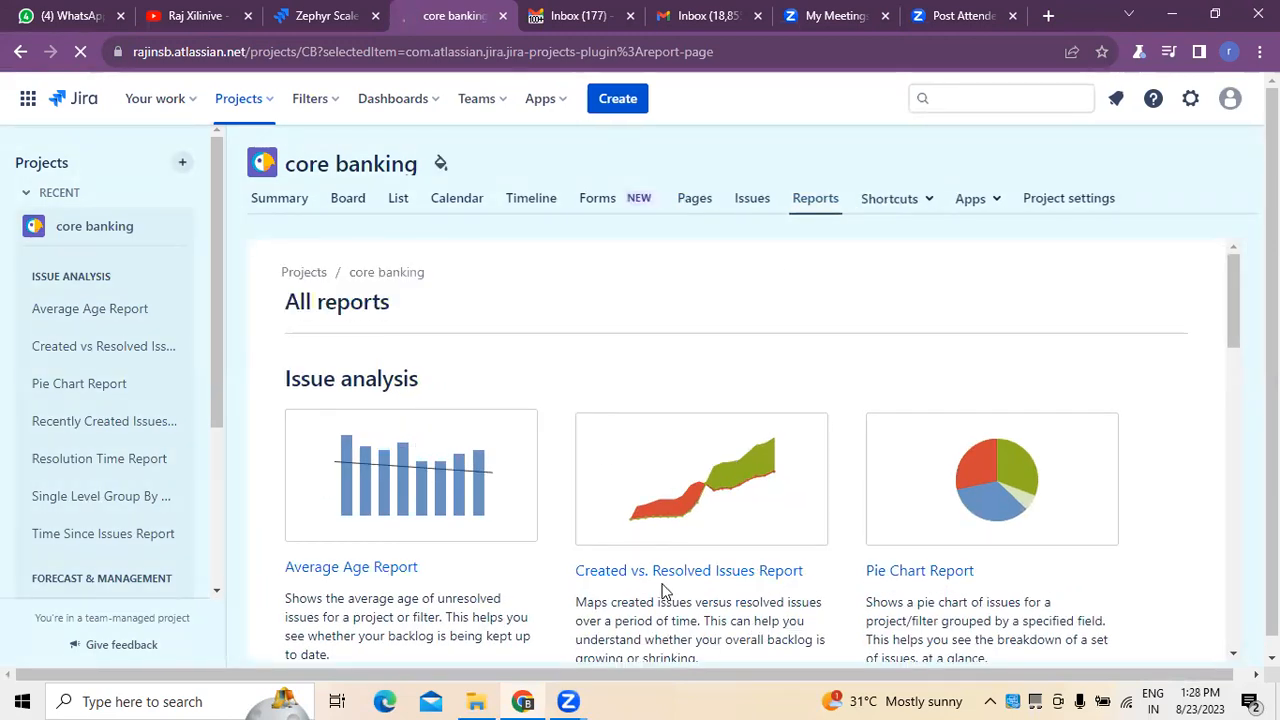
Review the status overview and recent activity in the project summary.
click(262, 205)
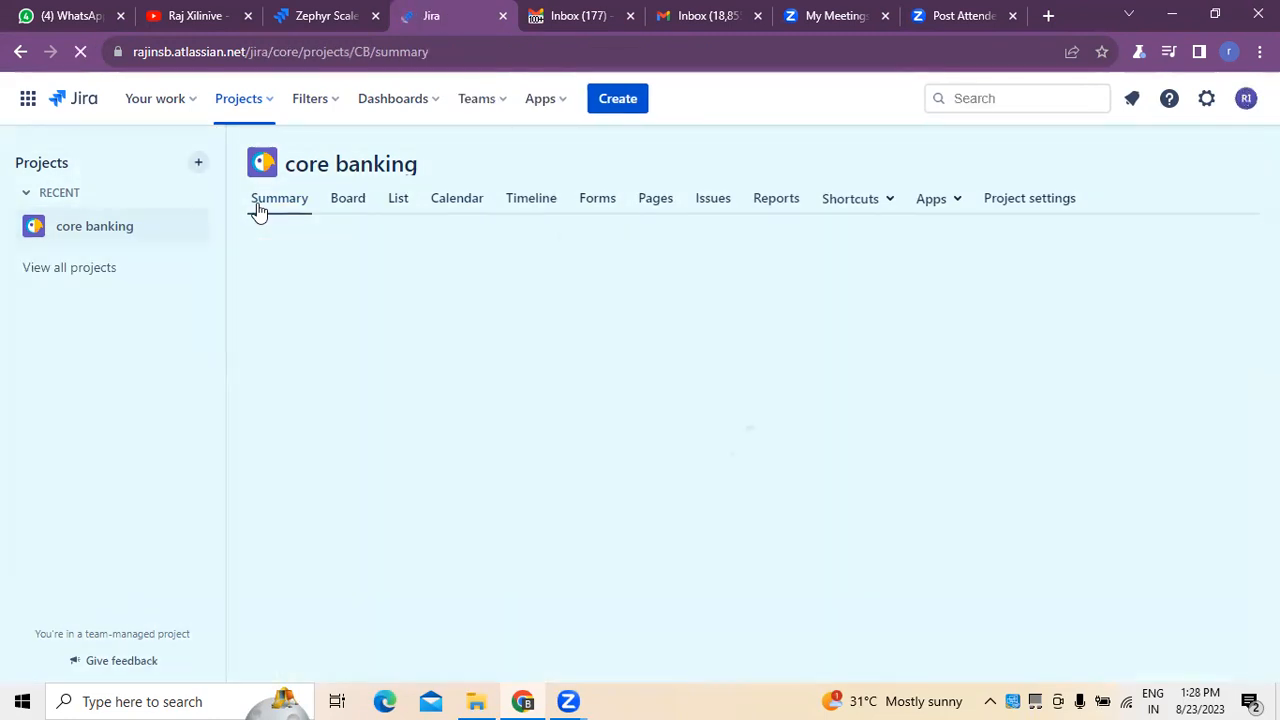
click(350, 206)
click(258, 205)
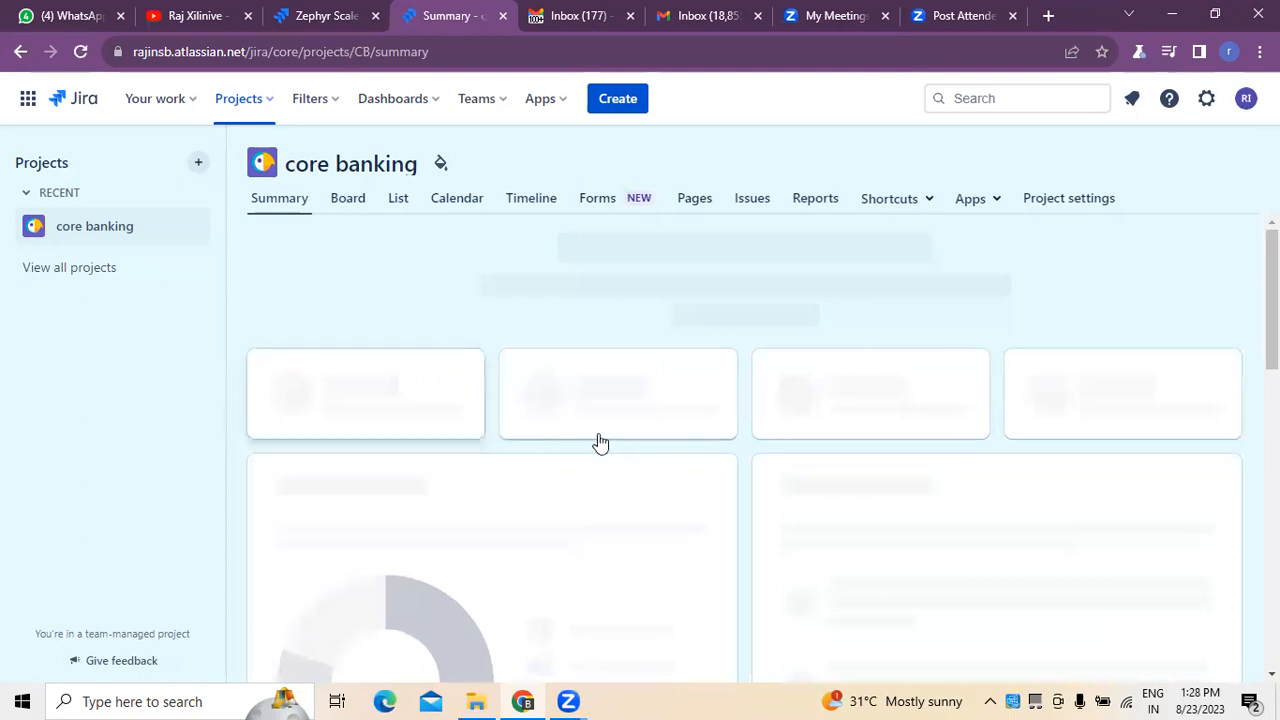
scroll(414, 471, down, 3)
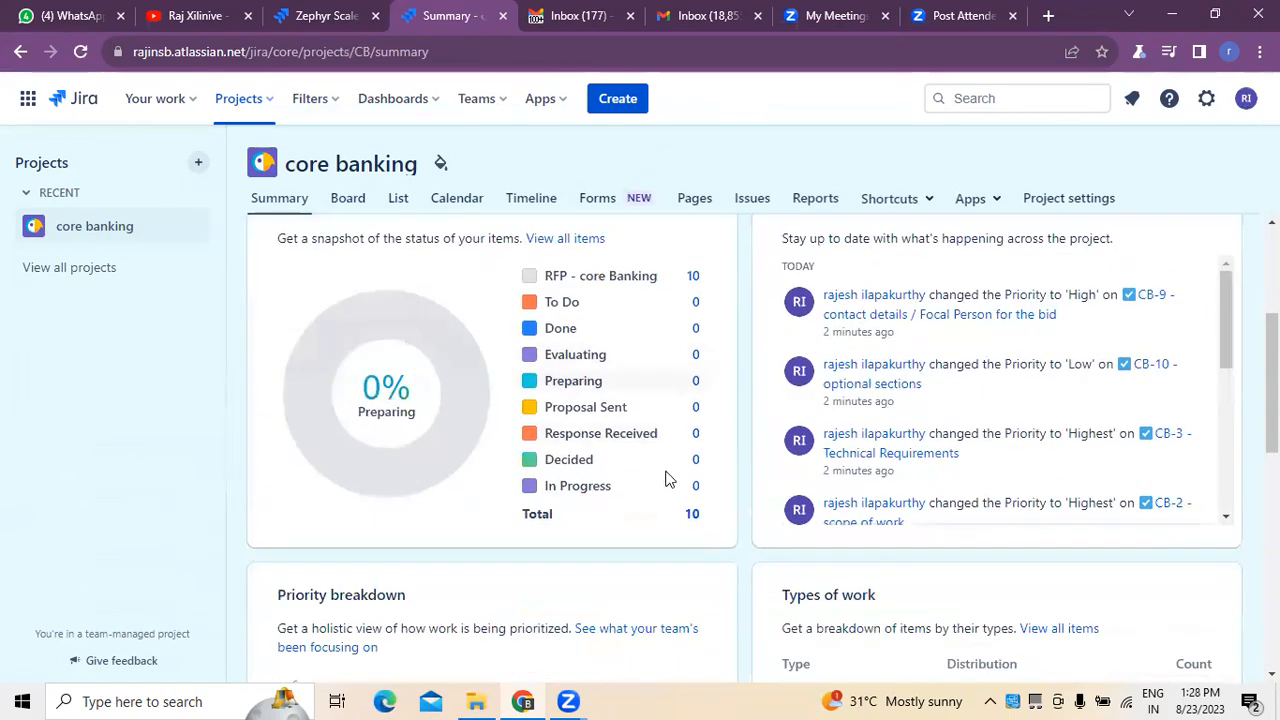
scroll(688, 516, up, 2)
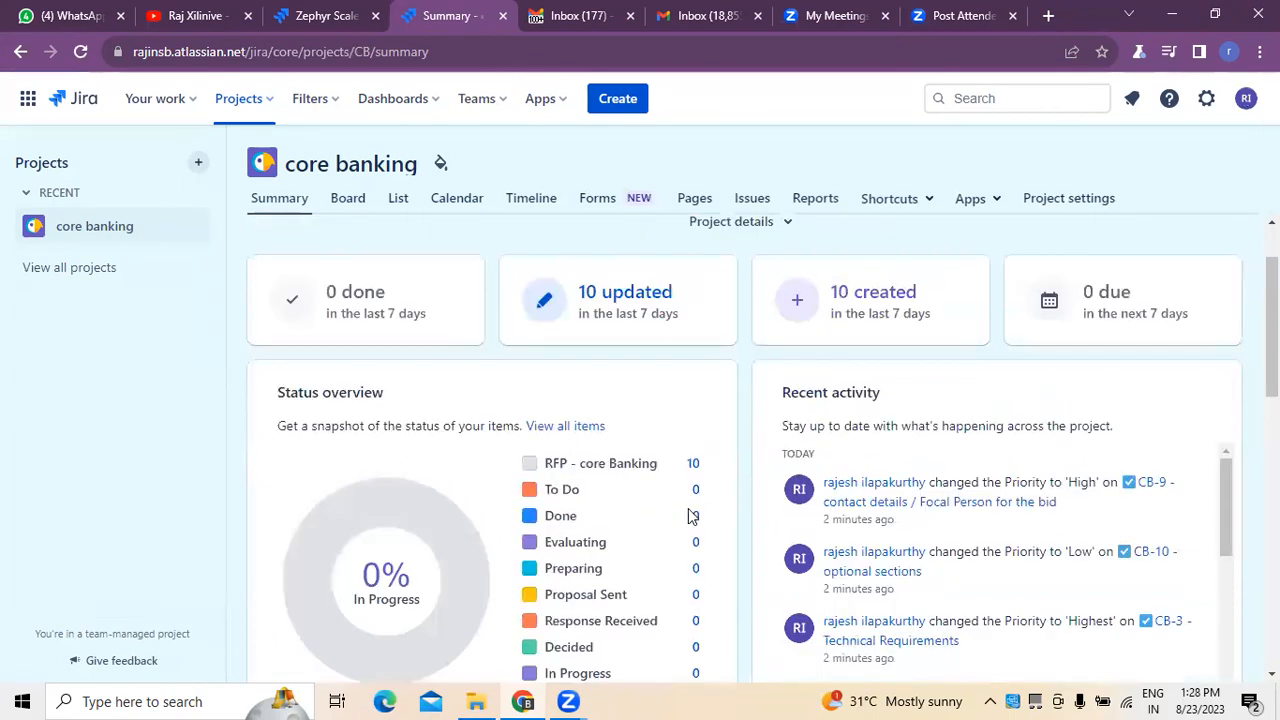
scroll(688, 516, up, 1)
Check the task priorities on the board, glance at the task list, and go back to the board.
click(361, 218)
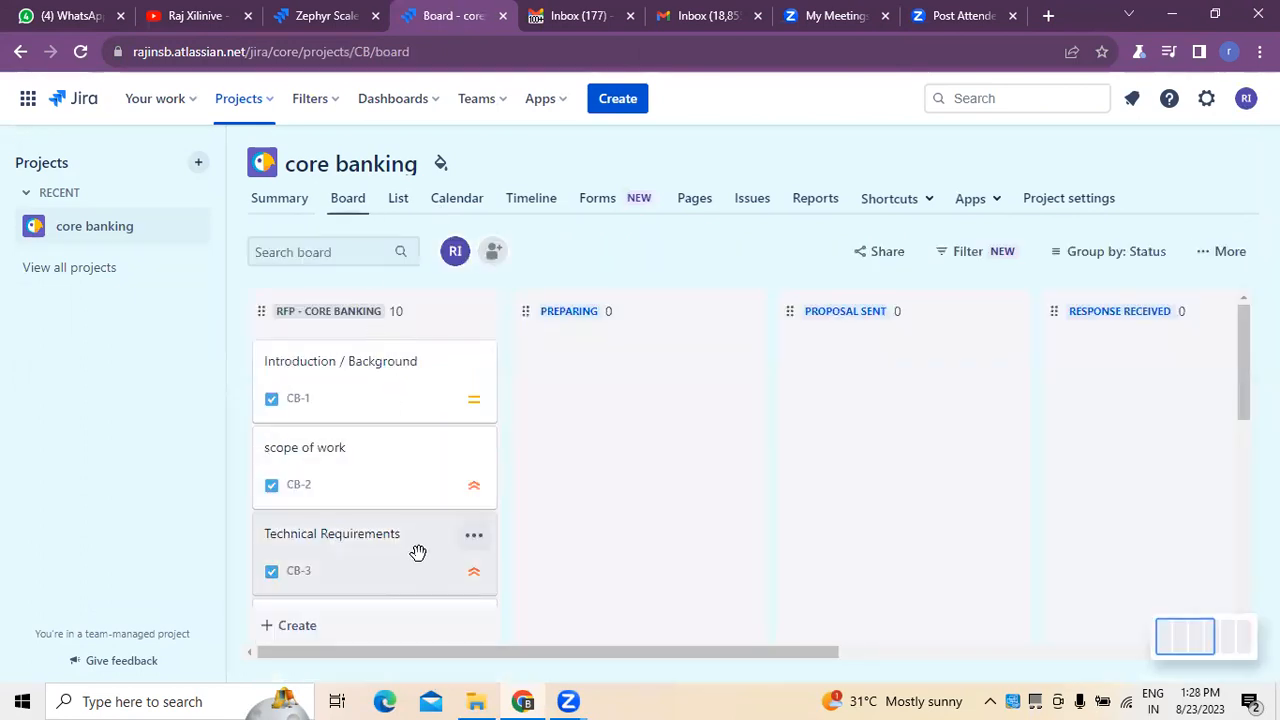
click(401, 222)
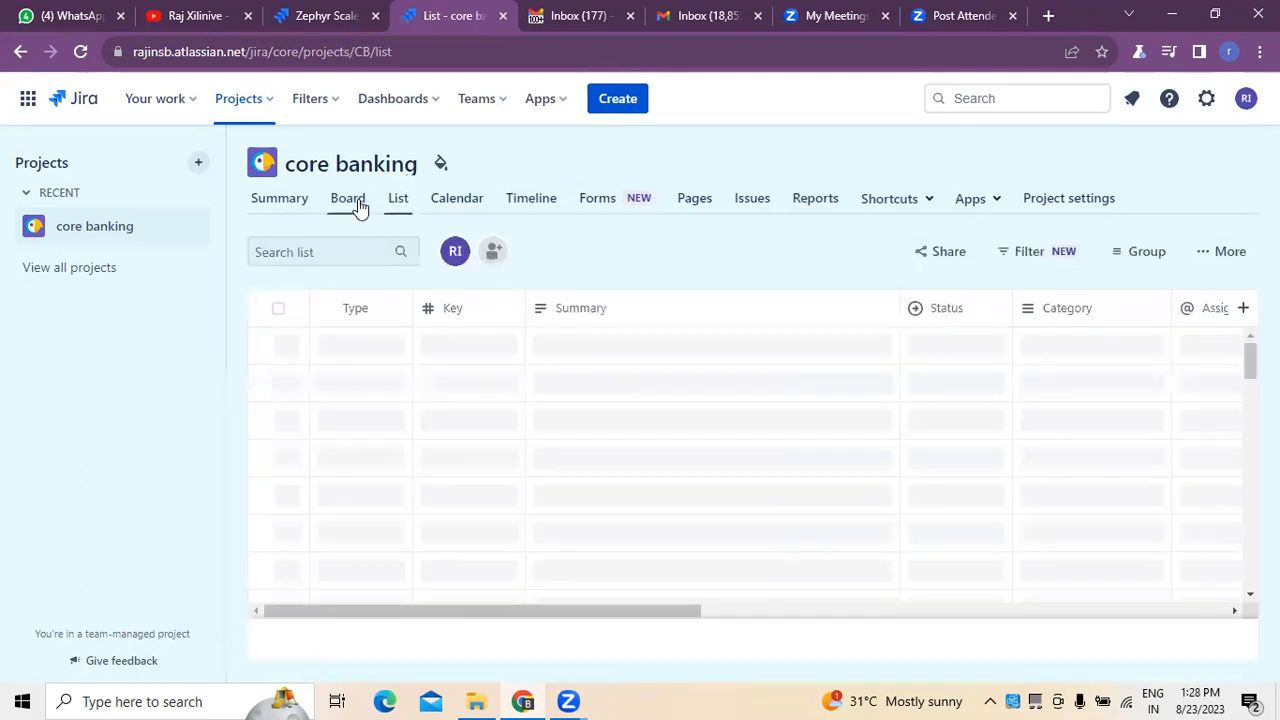
click(358, 207)
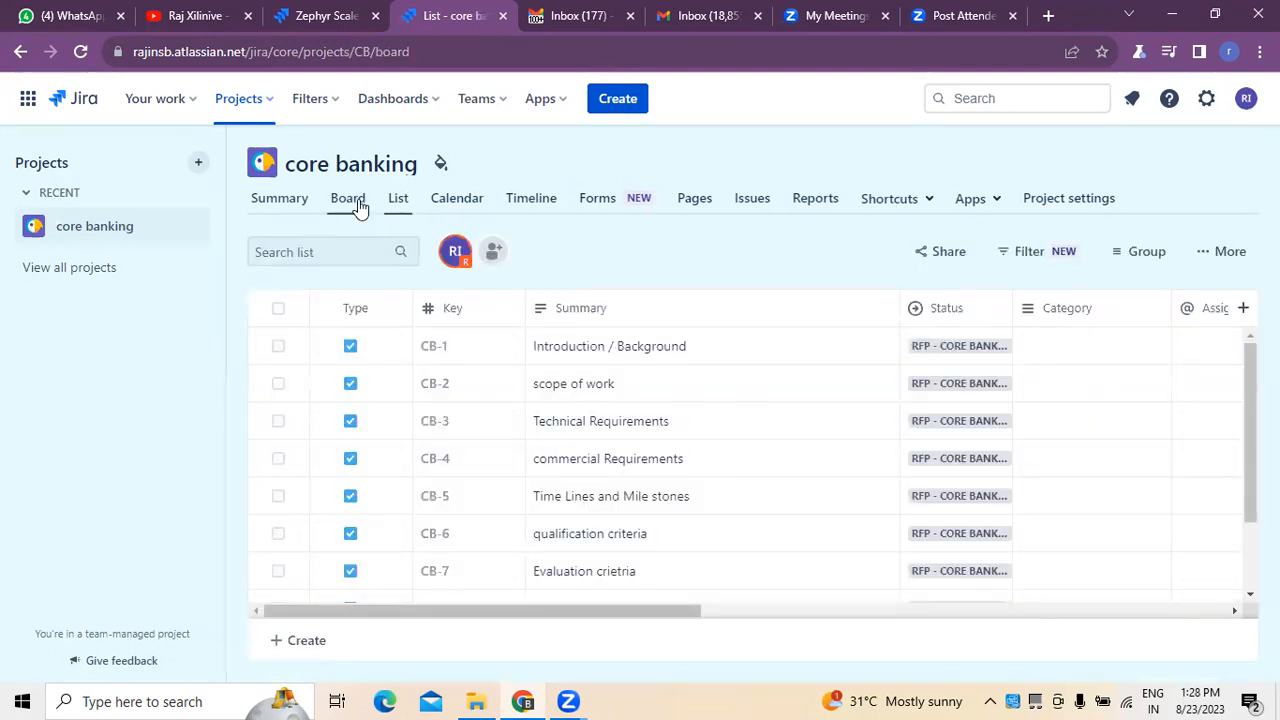